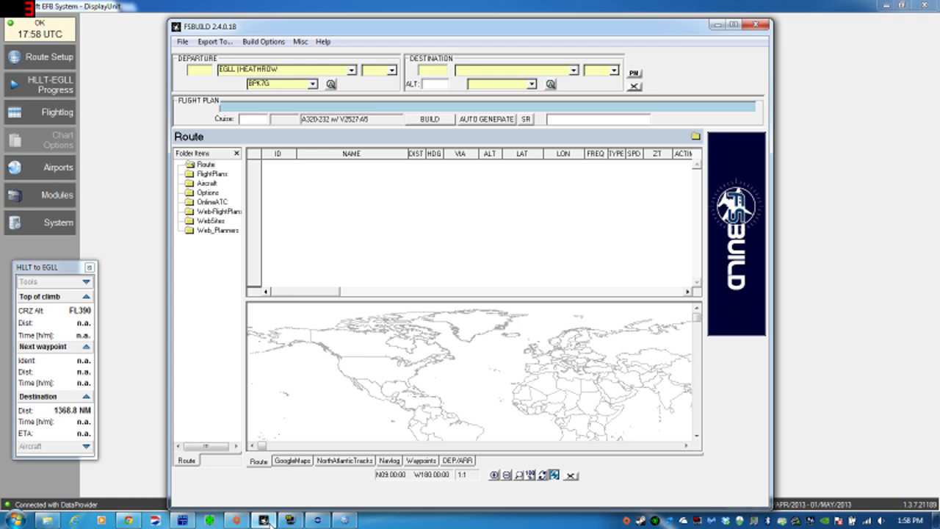
# View the flight plan in Active Sky 2012, return to FSBuild and set the departure to EGLL and the destination to LXGB
pyautogui.click(320, 521)
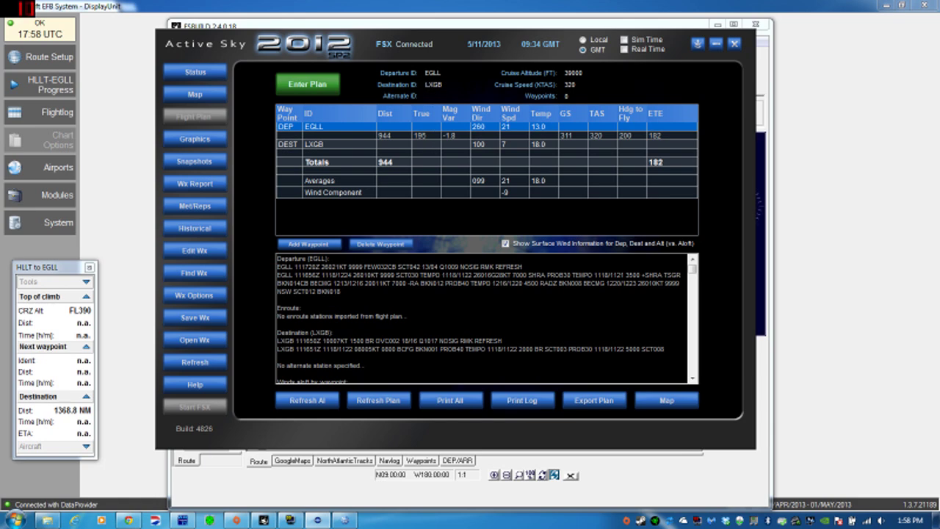
pyautogui.click(319, 478)
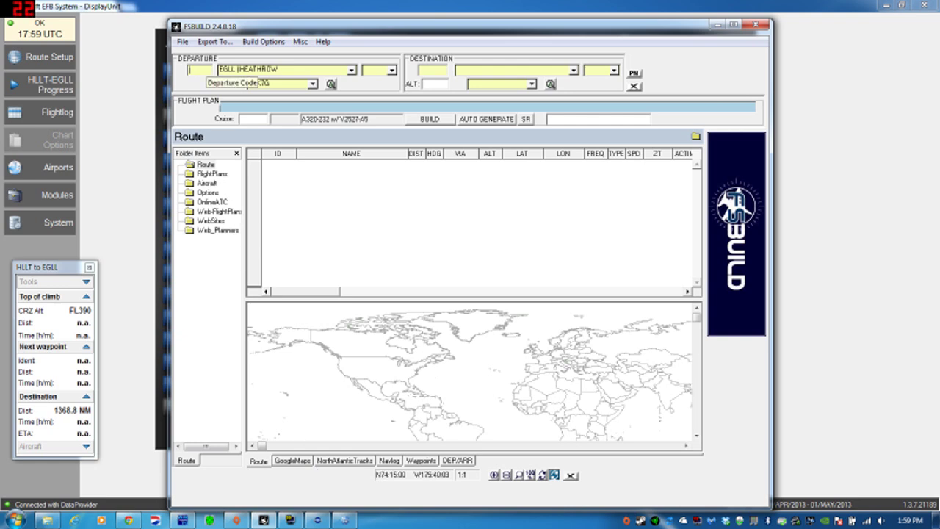
pyautogui.write('EGLL')
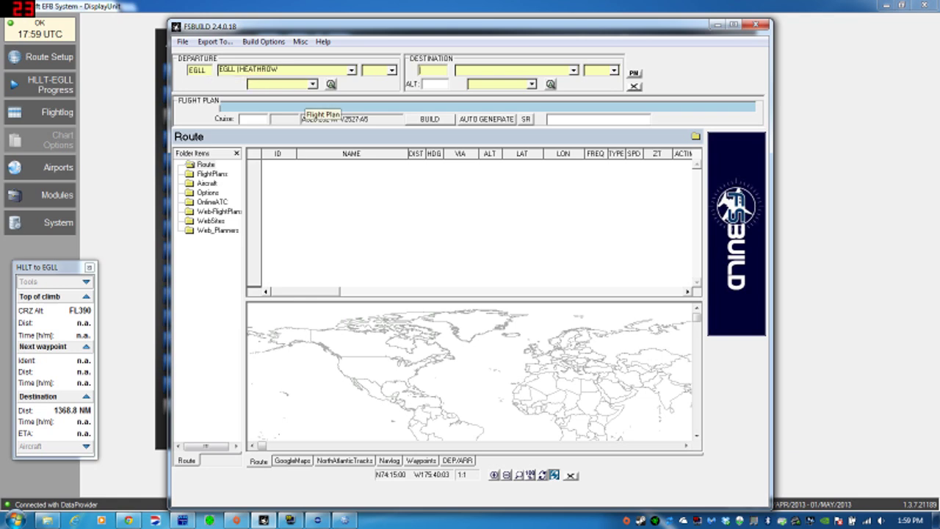
pyautogui.write('LXGB')
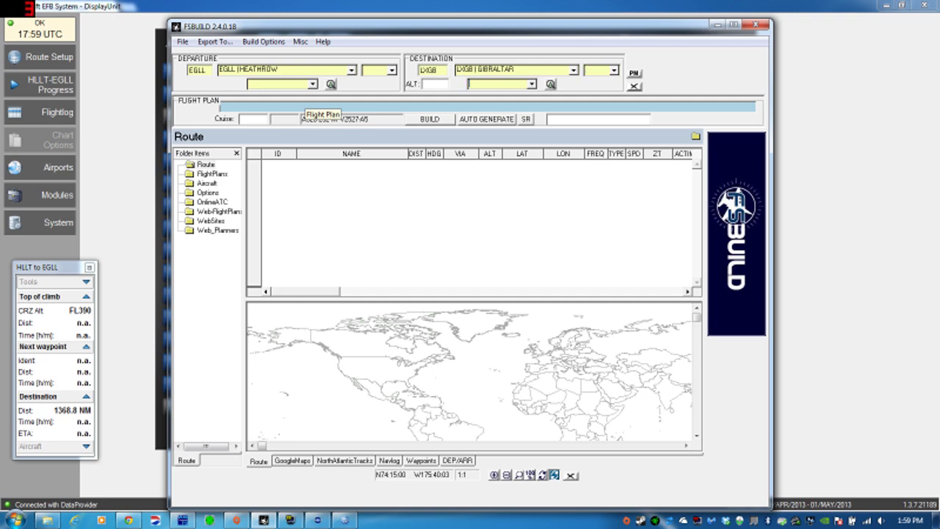
# Auto-generate a route from EGLL to LXGB for the A320-232
pyautogui.click(430, 118)
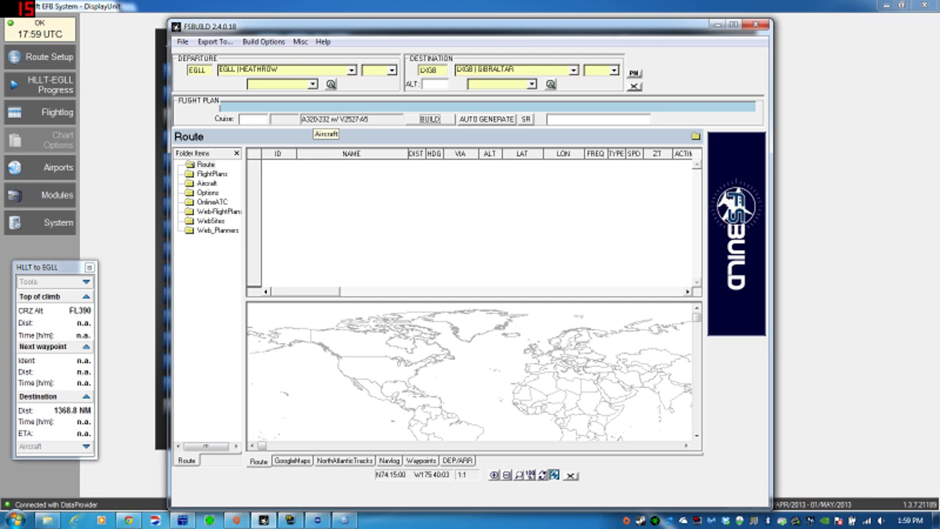
pyautogui.click(320, 119)
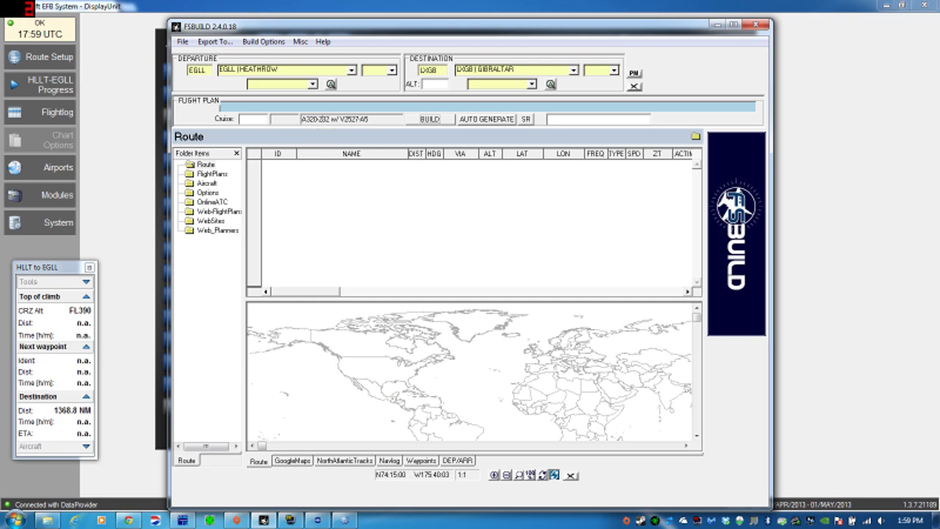
pyautogui.click(479, 121)
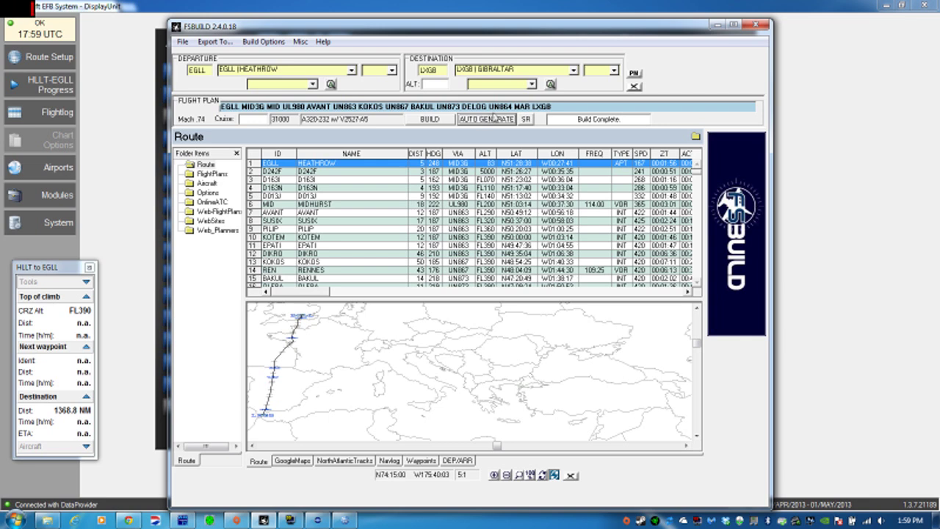
# Replace the flight plan with "EGLL SAM UN621 BASIK UZ150 NOVAN UN864 PIMOS LXGB" and build the route
pyautogui.moveTo(529, 107); pyautogui.dragTo(241, 106)
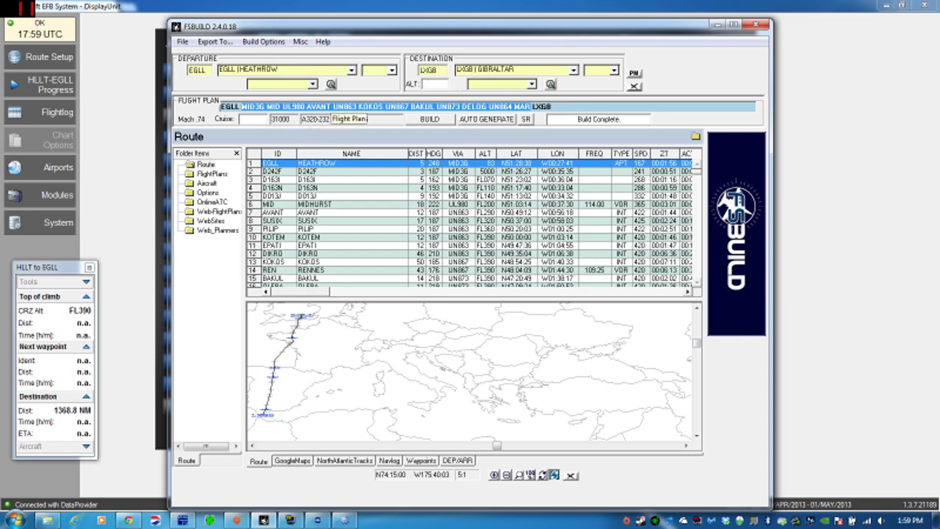
pyautogui.write('EGLL SAM UN621 BASIK UZ150 NOVAN UN864 PIMOS LXGB')
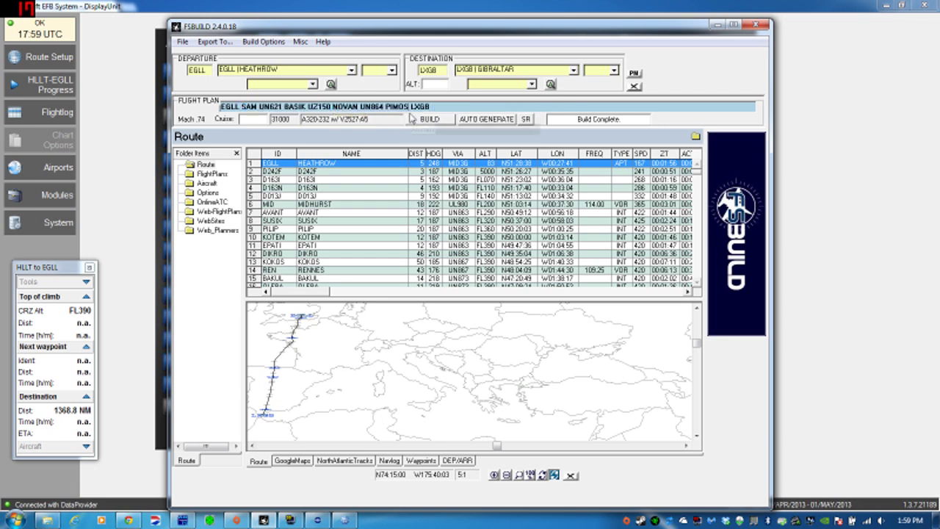
pyautogui.click(433, 120)
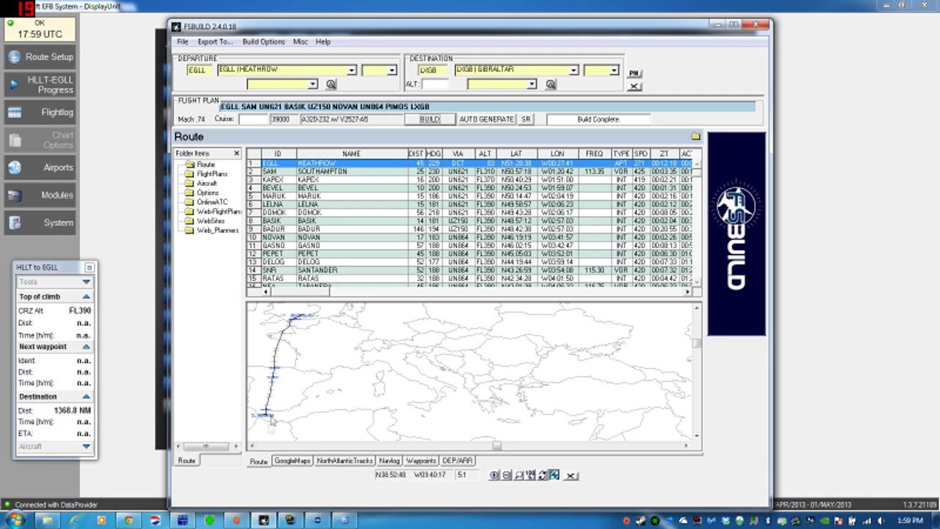
# Rebuild the route with Exclude SID/STAR enabled and export it in FS2004/FSX format
pyautogui.click(277, 42)
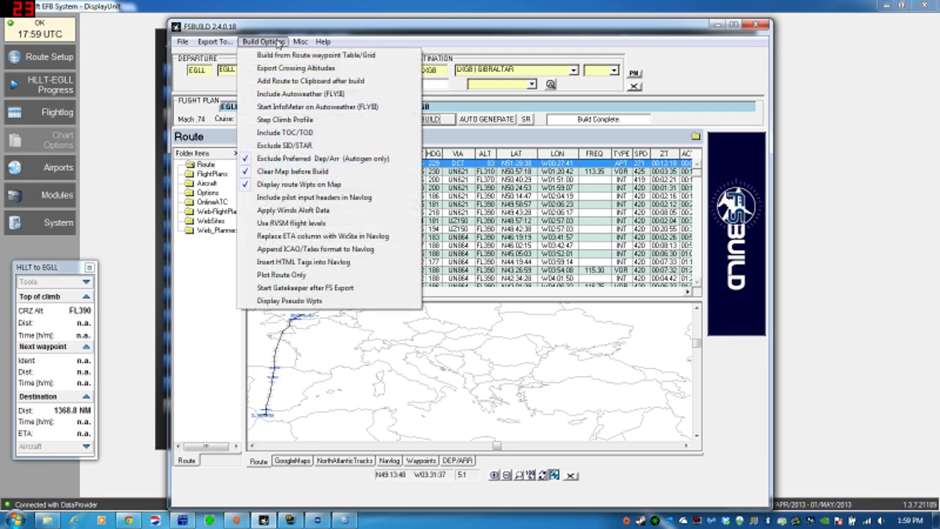
pyautogui.click(283, 146)
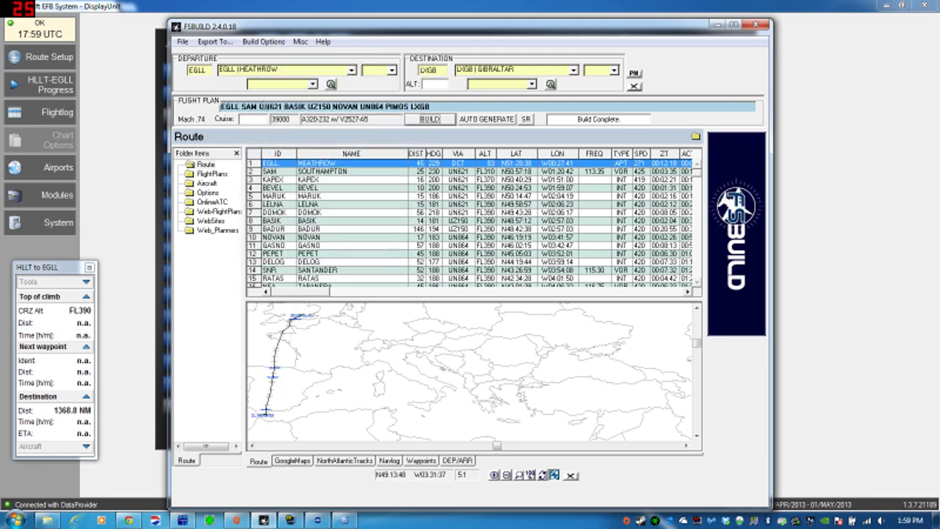
pyautogui.click(430, 119)
pyautogui.click(214, 42)
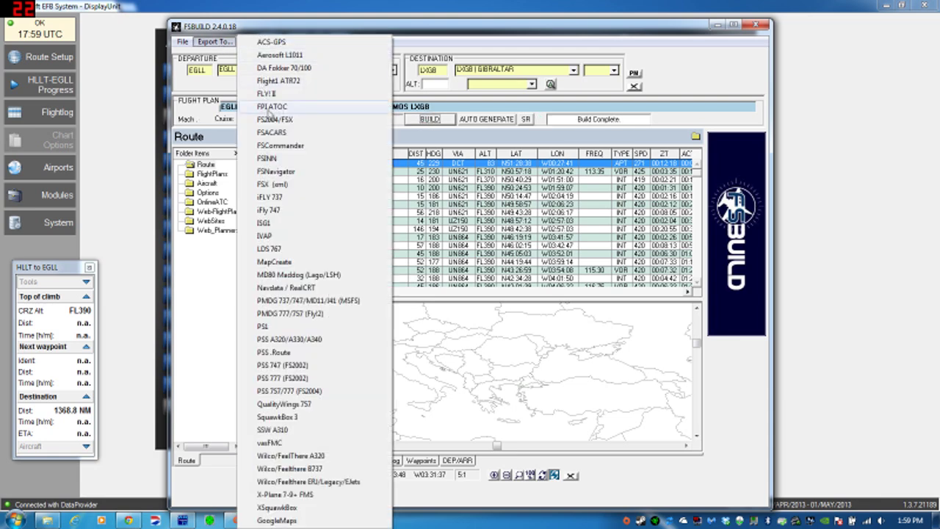
pyautogui.click(273, 120)
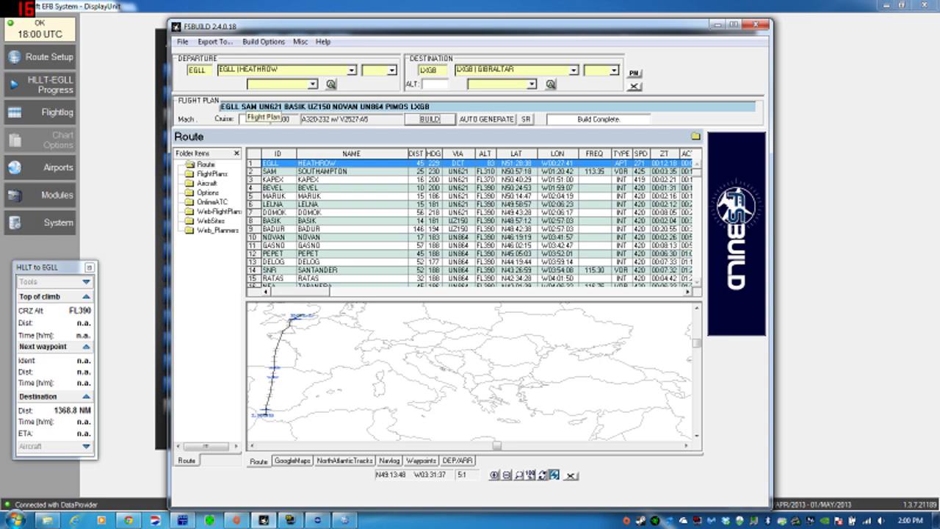
# Review waypoint SAM and the airways UN621, UZ150 and UN864 in the flight plan text
pyautogui.doubleClick(250, 107)
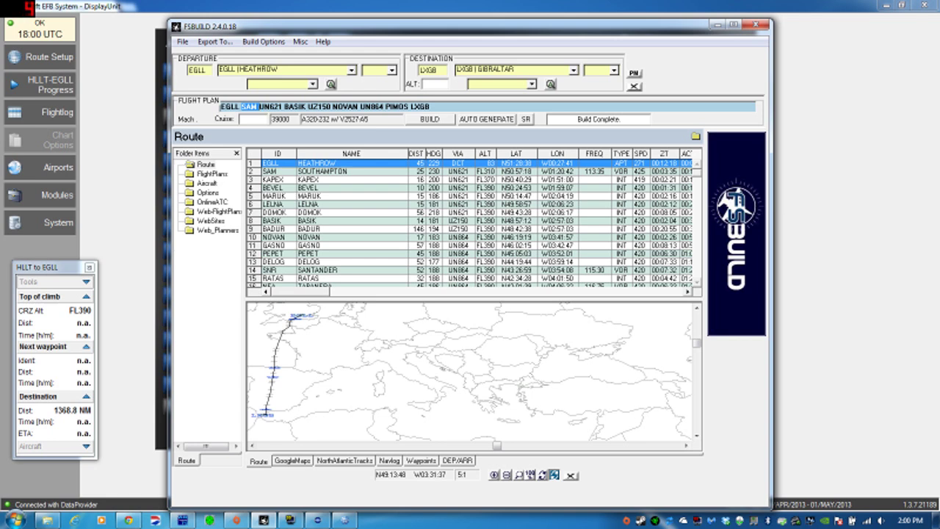
pyautogui.doubleClick(270, 106)
pyautogui.doubleClick(320, 107)
pyautogui.doubleClick(372, 107)
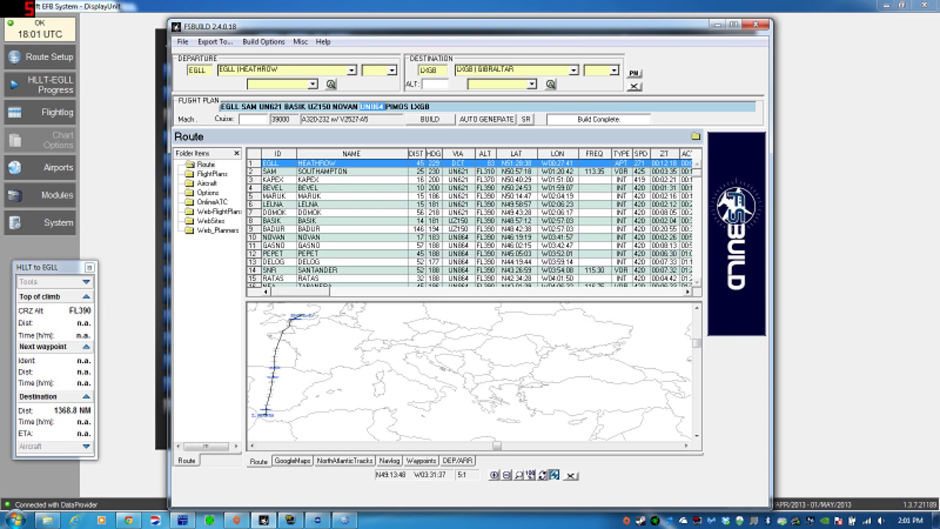
pyautogui.doubleClick(269, 107)
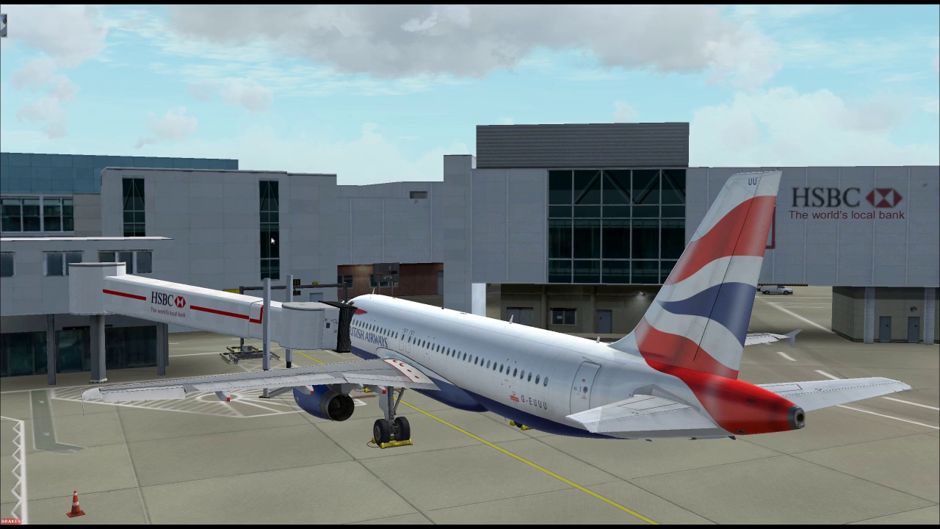
# In Flight Simulator X, go to the cockpit overhead panel and switch on batteries 1 and 2
pyautogui.press('s')
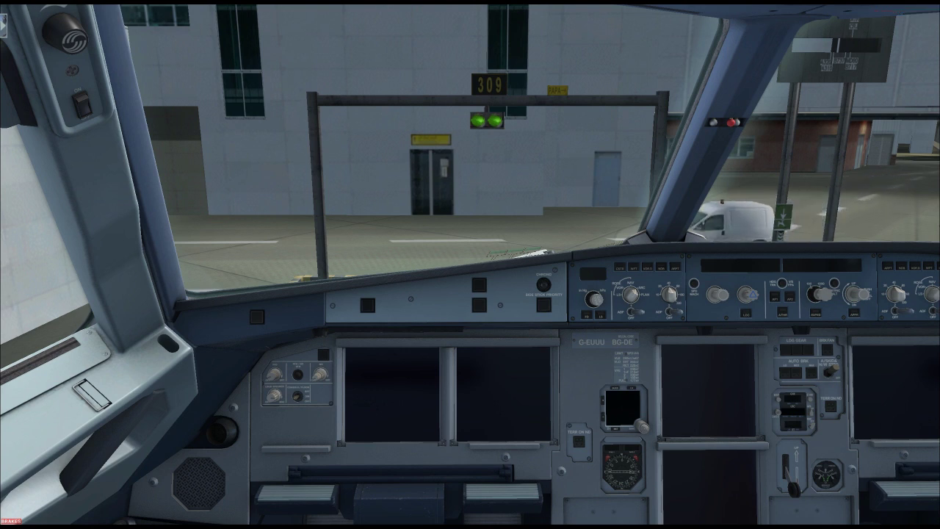
pyautogui.scroll(1, 324, 255)
pyautogui.press('KP_8')
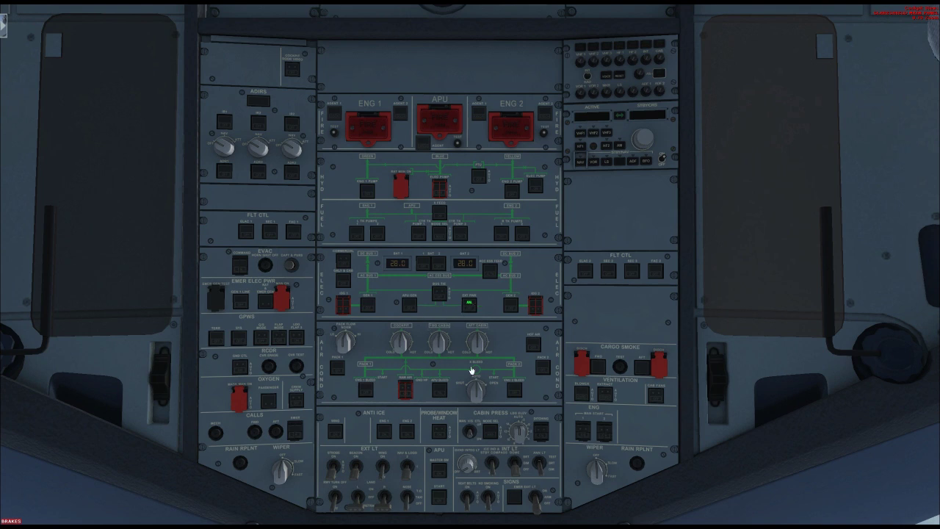
pyautogui.click(422, 264)
pyautogui.click(434, 265)
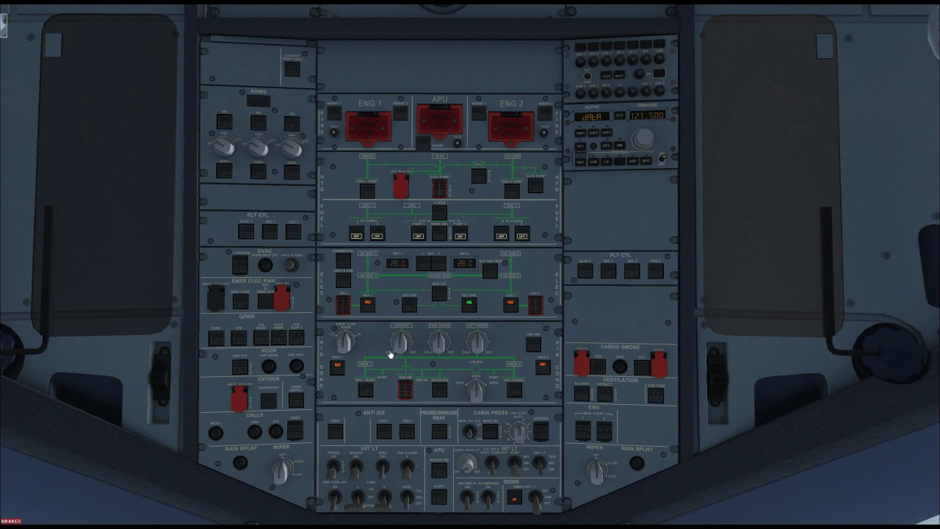
# Start the APU with its master switch on and turn on the APU bleed
pyautogui.click(441, 474)
pyautogui.click(444, 500)
pyautogui.click(440, 390)
# Turn on all six fuel pumps on the overhead fuel panel
pyautogui.click(357, 235)
pyautogui.click(376, 235)
pyautogui.click(418, 234)
pyautogui.click(460, 235)
pyautogui.click(502, 235)
pyautogui.click(522, 236)
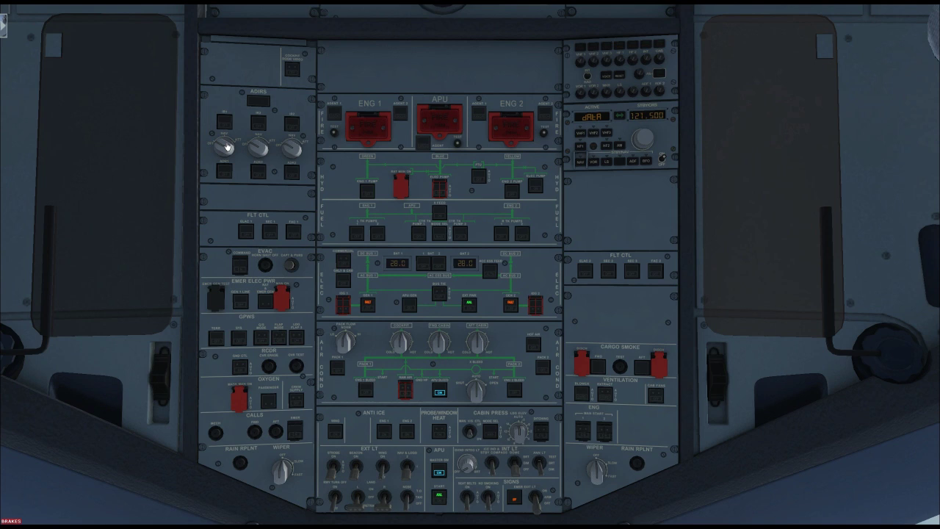
# Set the three ADIRS mode selectors on the overhead panel to NAV
pyautogui.click(224, 147)
pyautogui.click(259, 147)
pyautogui.click(296, 150)
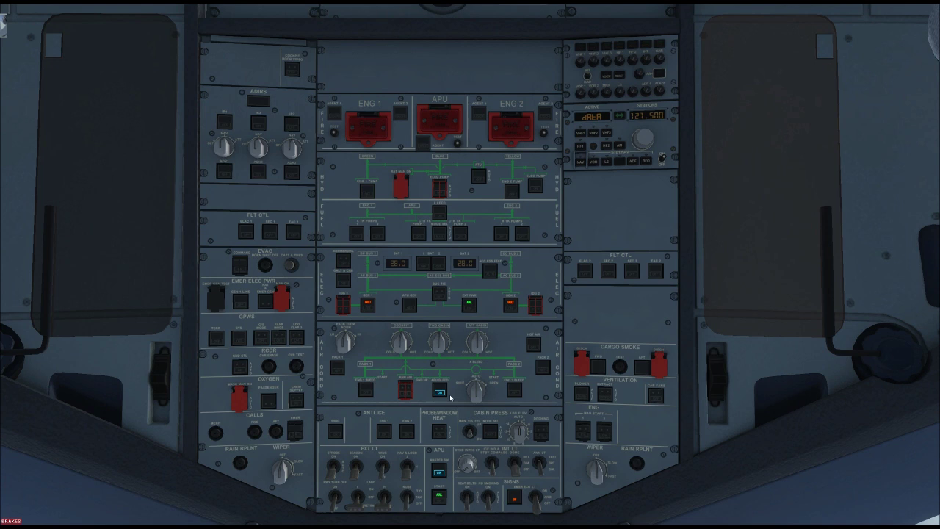
pyautogui.click(354, 479)
# Start the Cockpit Prep checklist on MCDU2 with the Checklist and Copilot options set to ON
pyautogui.hotkey('ctrl', 'space')
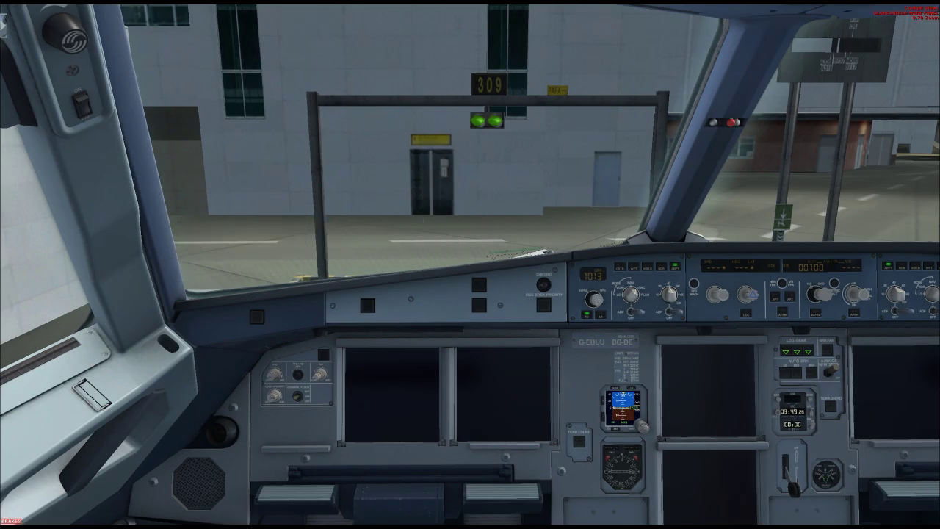
pyautogui.press('a')
pyautogui.press('a')
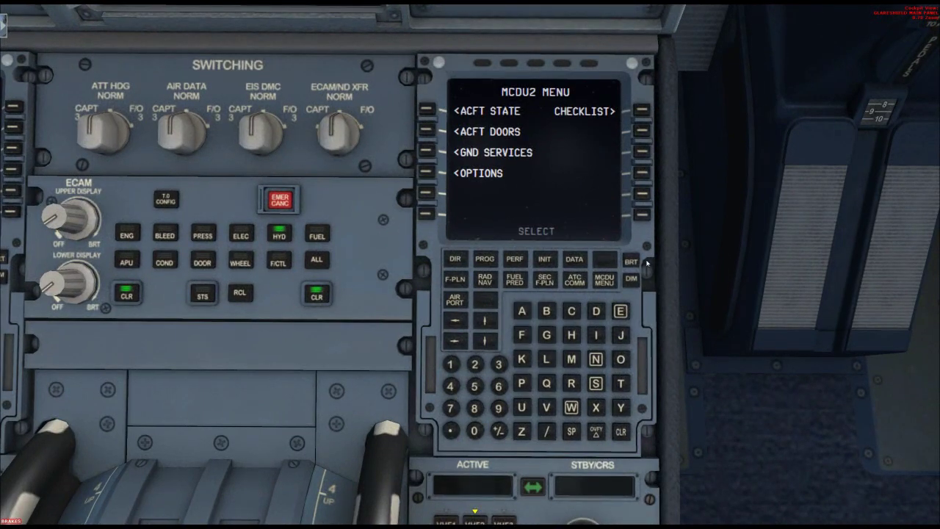
pyautogui.press('a')
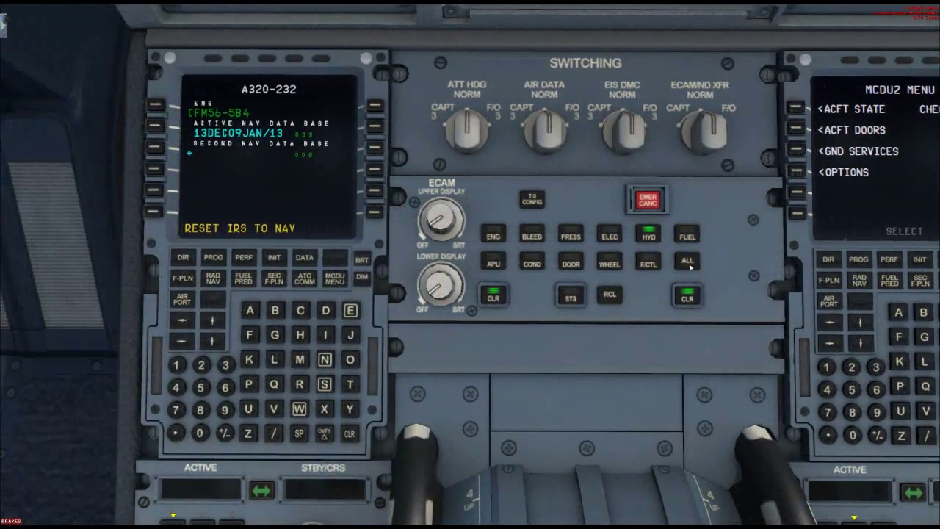
pyautogui.hotkey('shift', 'a')
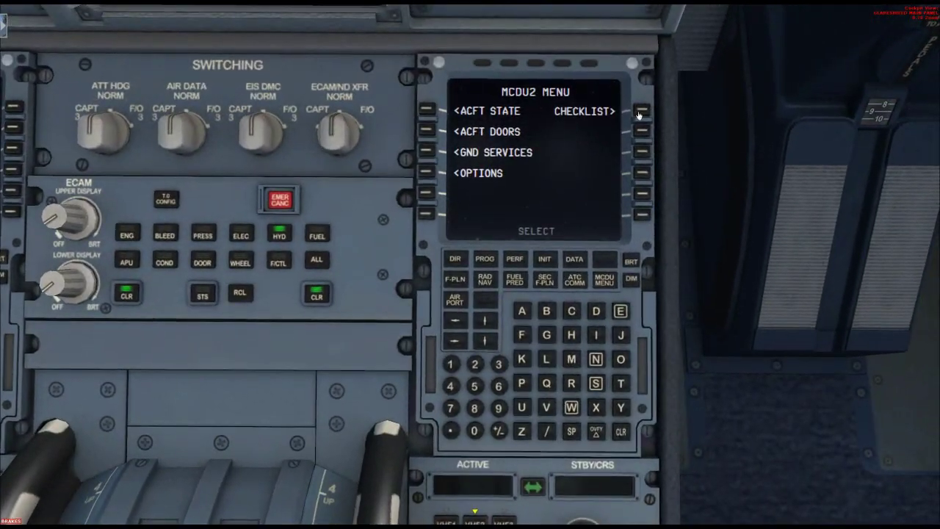
pyautogui.click(641, 111)
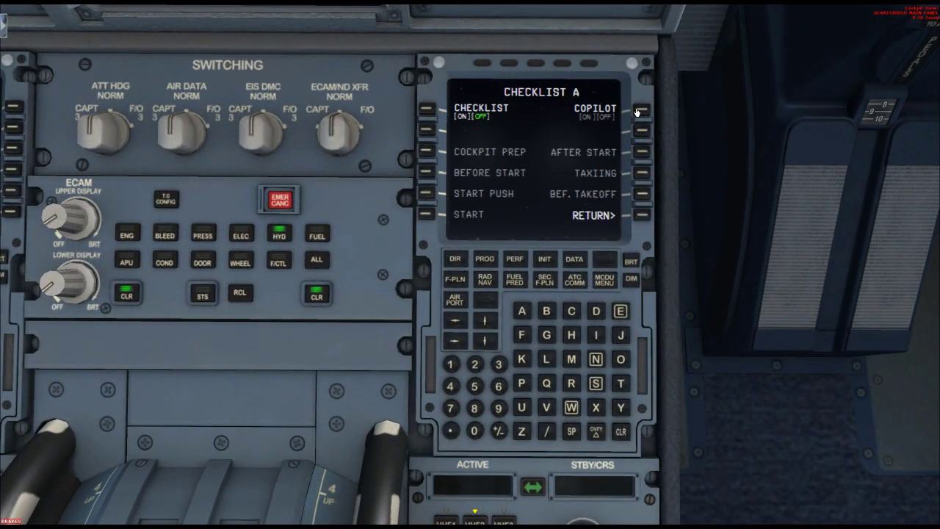
pyautogui.click(428, 110)
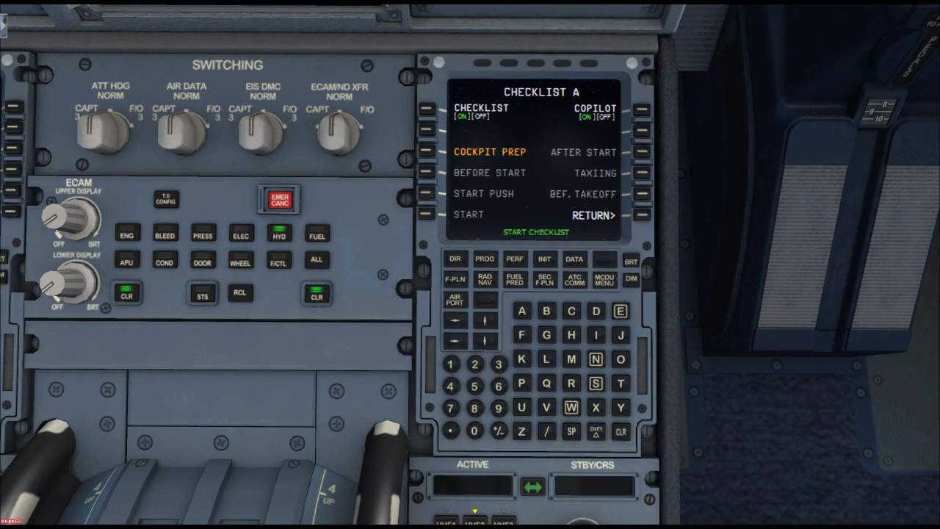
pyautogui.click(430, 153)
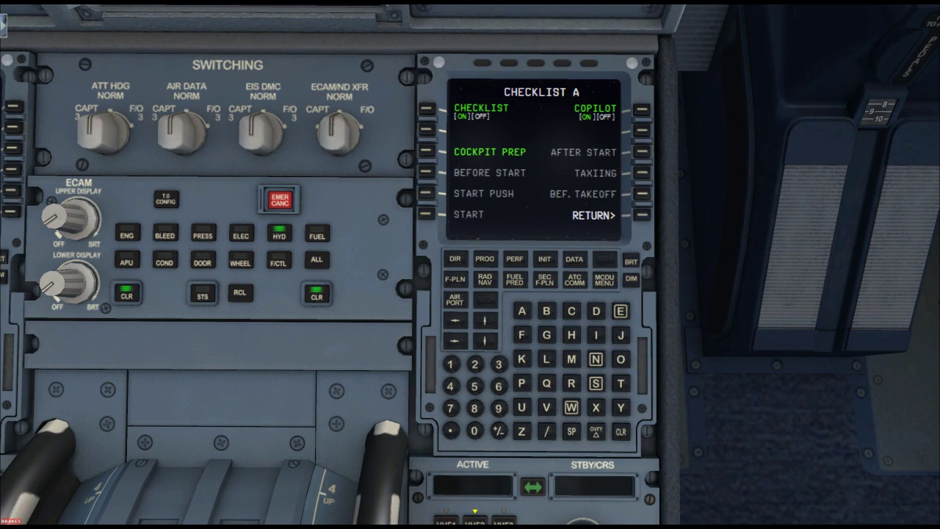
# Clear the scratchpad message on the captain's MCDU and open the INIT page
pyautogui.press('a')
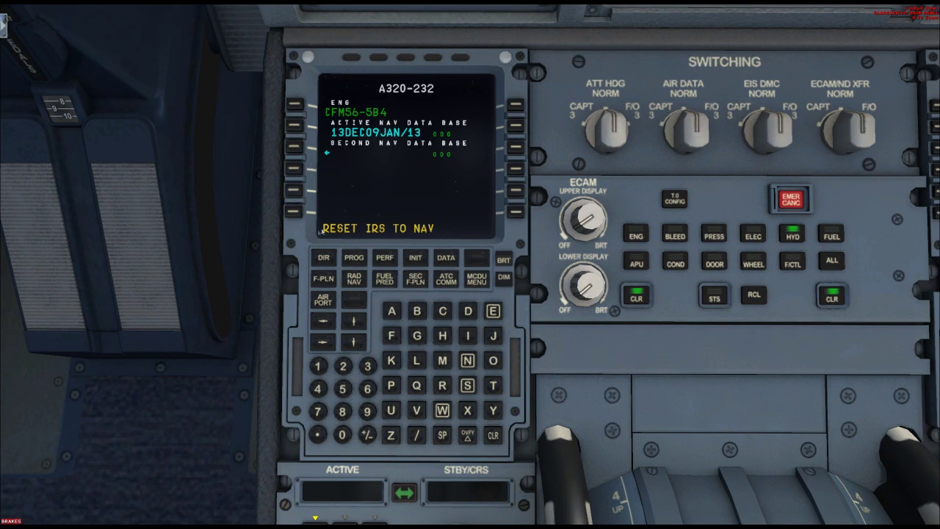
pyautogui.click(493, 435)
pyautogui.click(413, 260)
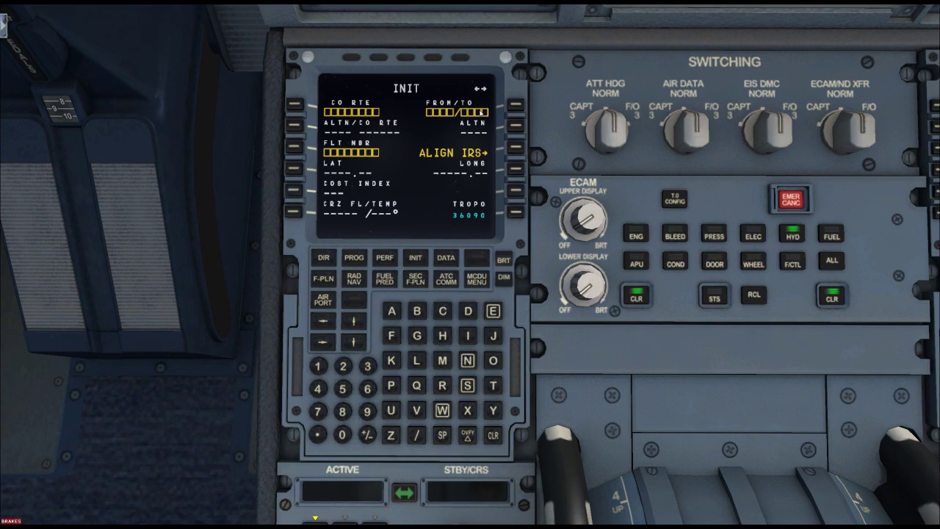
# Enter EGLL/LXGB as the FROM/TO pair and return to the INIT page
pyautogui.click(492, 311)
pyautogui.click(417, 335)
pyautogui.click(417, 359)
pyautogui.click(418, 360)
pyautogui.click(416, 435)
pyautogui.click(417, 360)
pyautogui.click(467, 410)
pyautogui.click(416, 336)
pyautogui.click(416, 310)
pyautogui.click(515, 104)
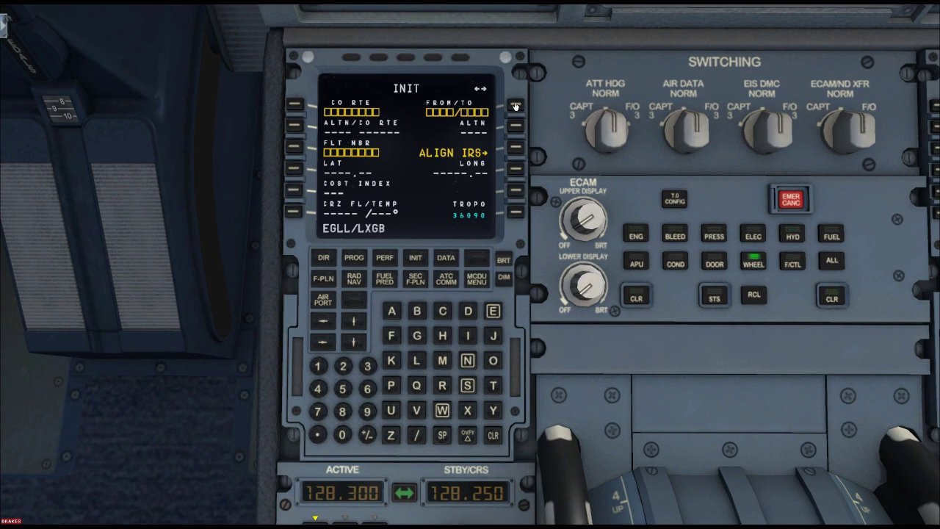
pyautogui.click(294, 212)
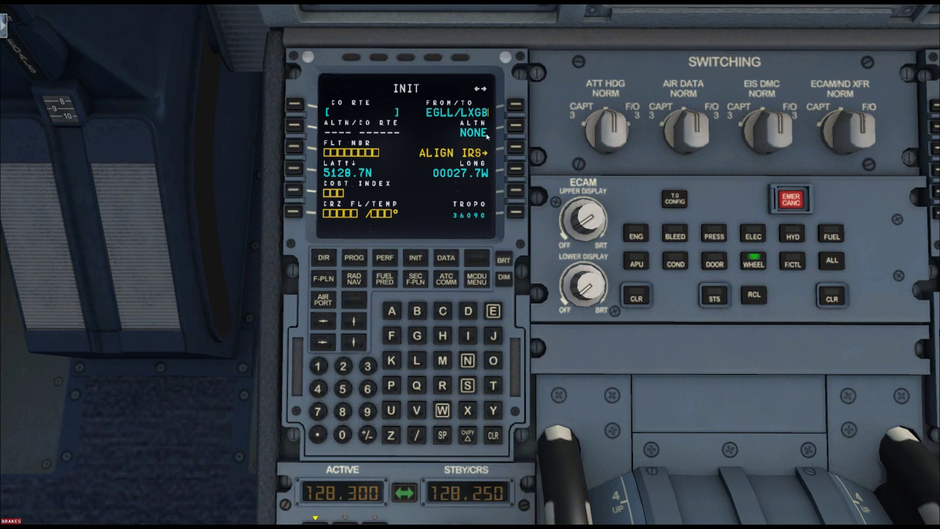
# Set LEJR as the alternate airport and align the IRS from the INIT page
pyautogui.click(416, 360)
pyautogui.click(494, 311)
pyautogui.click(494, 335)
pyautogui.click(442, 386)
pyautogui.click(517, 128)
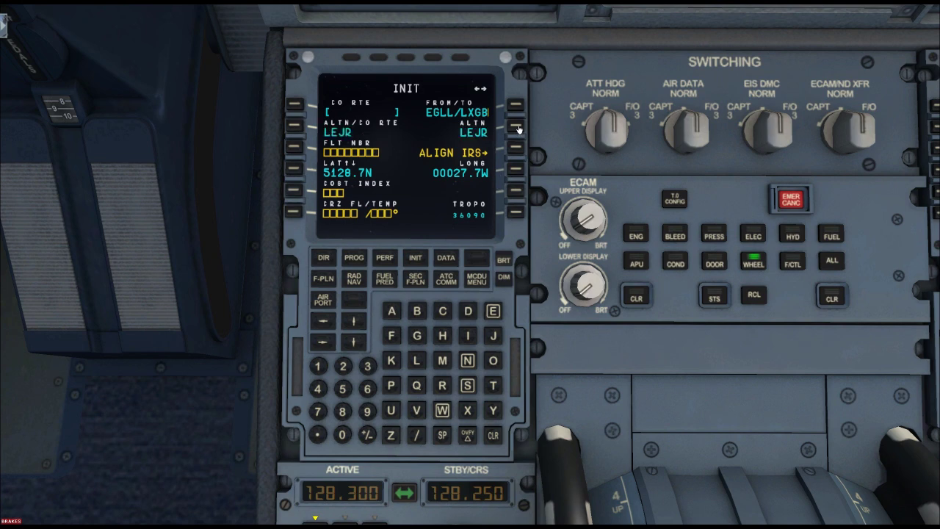
pyautogui.click(517, 148)
# Enter BAW490 as the flight number on the INIT page
pyautogui.click(417, 311)
pyautogui.click(391, 311)
pyautogui.click(442, 410)
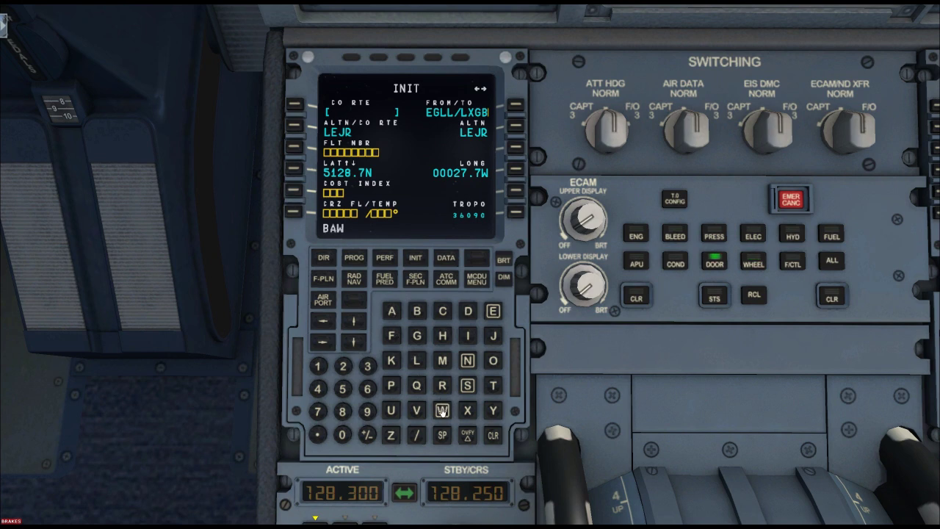
pyautogui.click(317, 389)
pyautogui.click(367, 411)
pyautogui.click(342, 435)
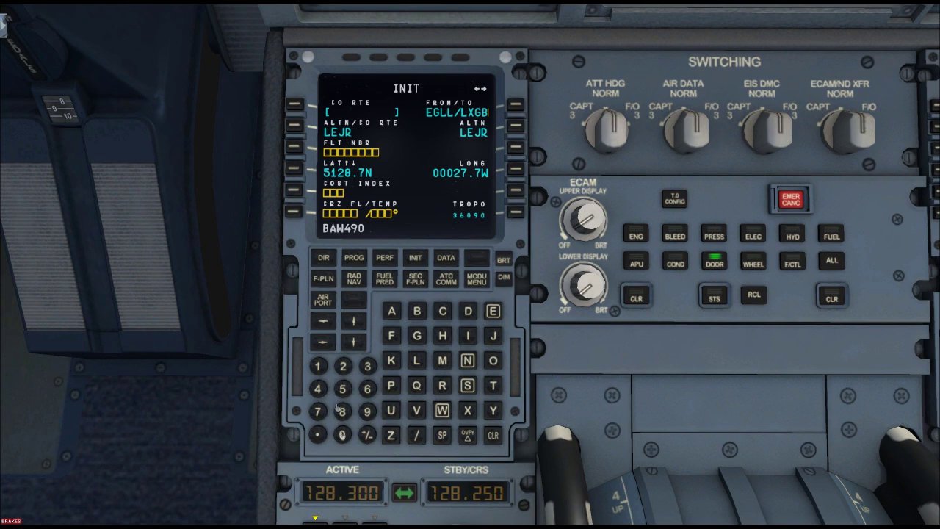
pyautogui.click(294, 148)
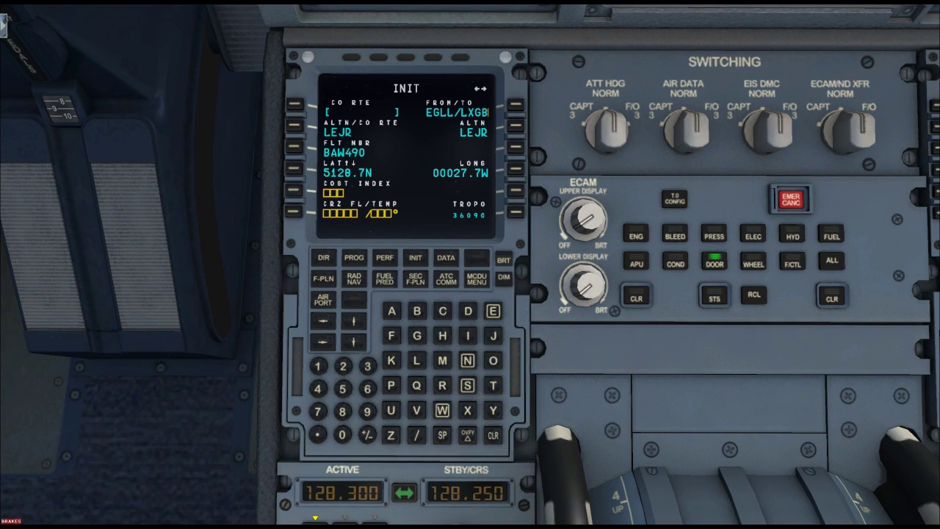
# Set the cost index to 20 and the cruise flight level to FL390
pyautogui.click(343, 366)
pyautogui.click(342, 435)
pyautogui.click(294, 192)
pyautogui.click(367, 365)
pyautogui.click(368, 412)
pyautogui.click(342, 435)
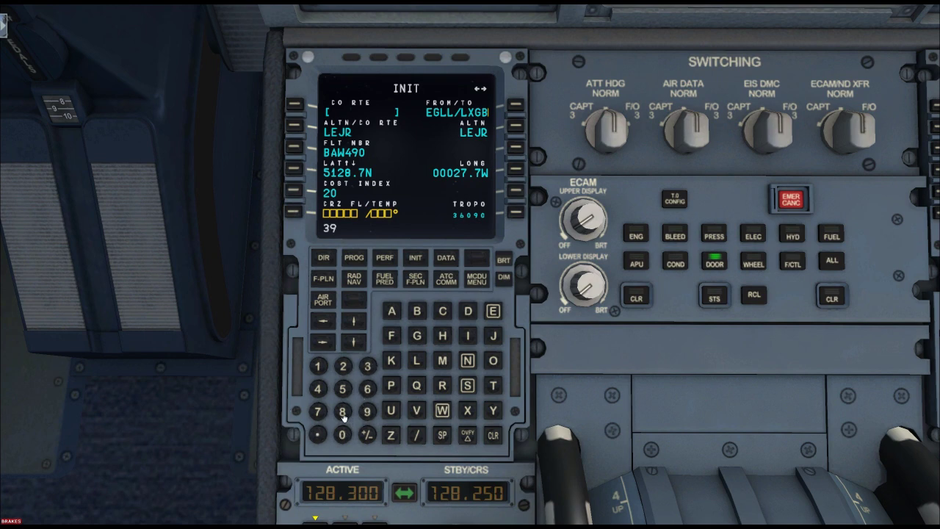
pyautogui.click(292, 213)
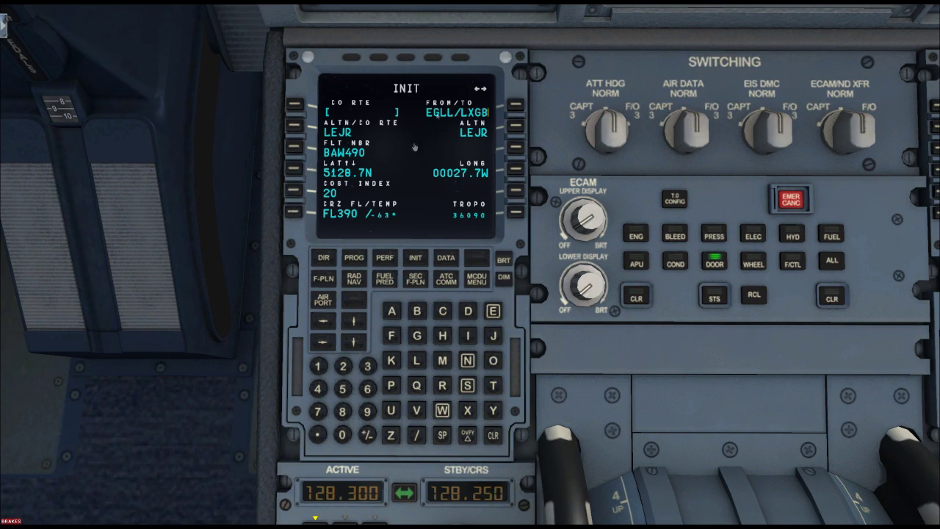
# Go to the second INIT page and set the block fuel to 9.3
pyautogui.click(323, 344)
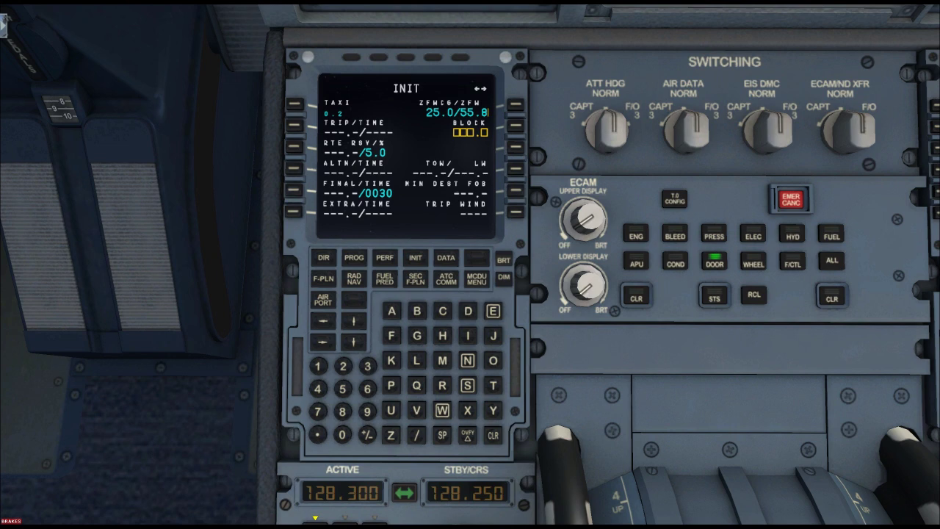
pyautogui.click(369, 413)
pyautogui.click(319, 435)
pyautogui.click(369, 367)
pyautogui.click(516, 127)
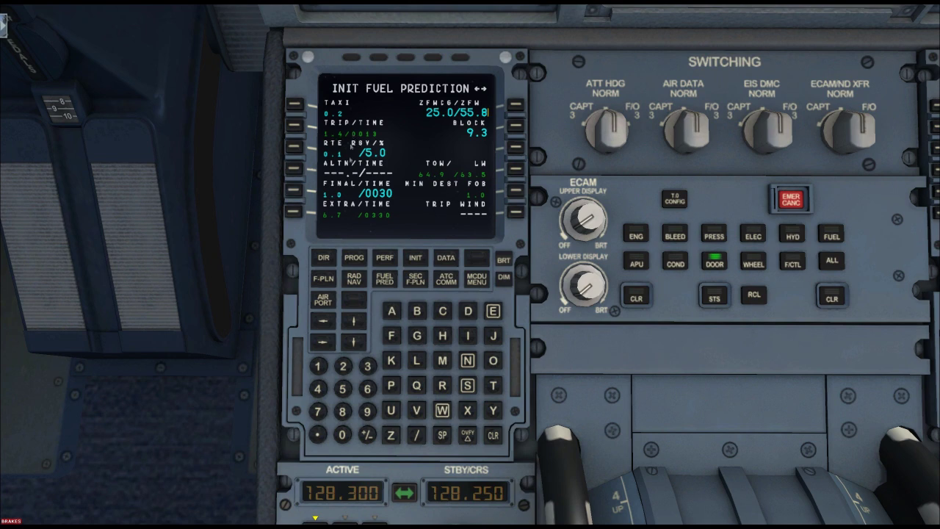
# Add SAM as the next waypoint after EGLL in the flight plan, choosing the 51N/001W entry with frequency 113.35
pyautogui.click(323, 280)
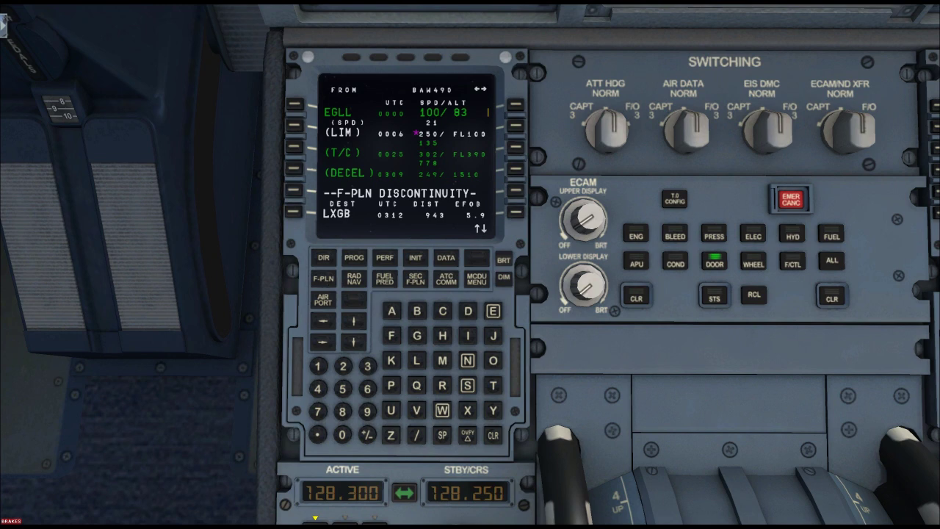
pyautogui.click(296, 107)
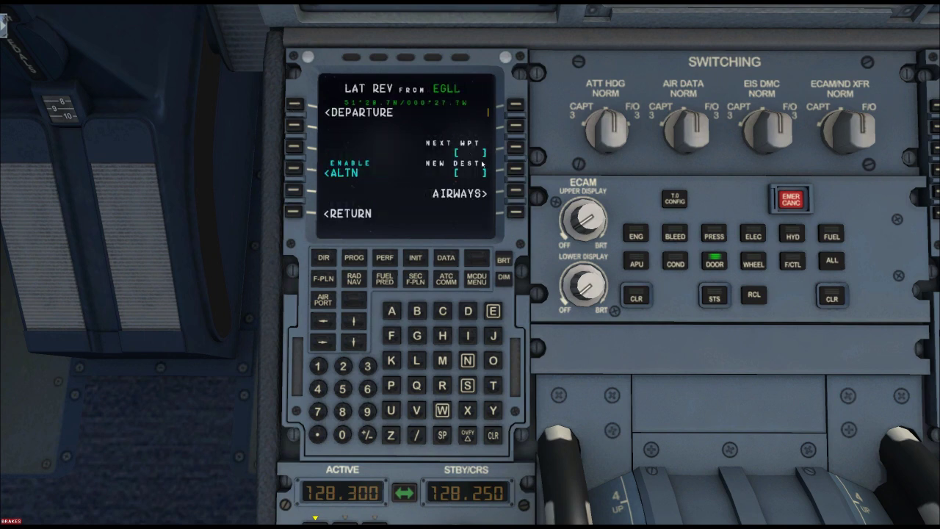
pyautogui.click(468, 385)
pyautogui.click(391, 311)
pyautogui.click(443, 360)
pyautogui.click(517, 148)
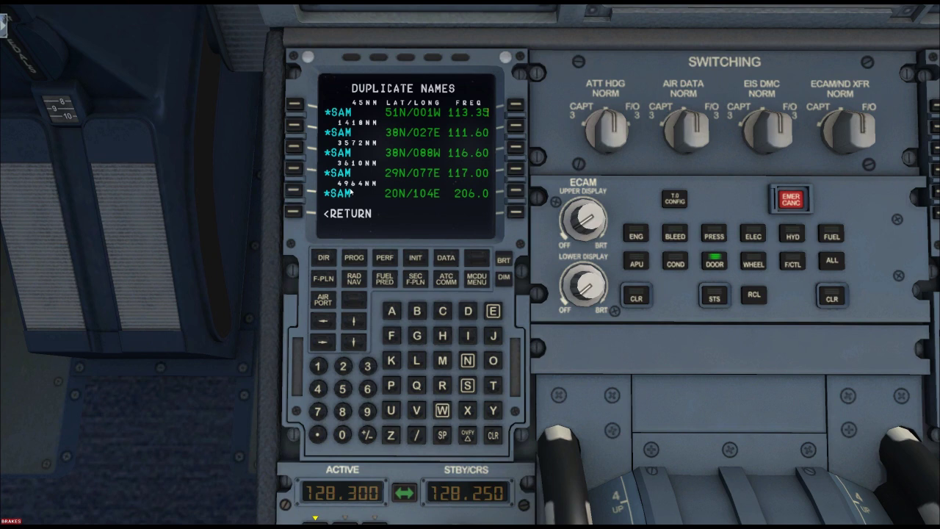
pyautogui.click(298, 107)
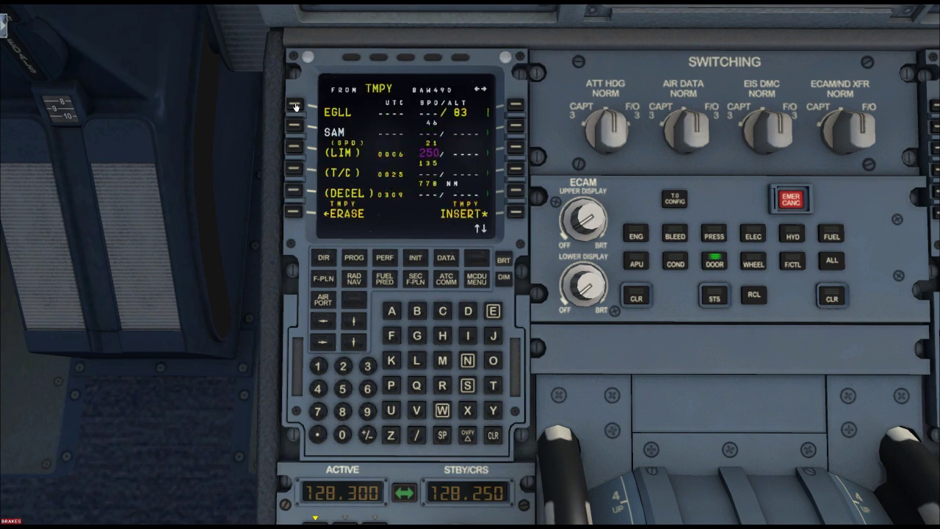
# Open the airways page from SAM and enter UN621 as the first airway
pyautogui.click(294, 127)
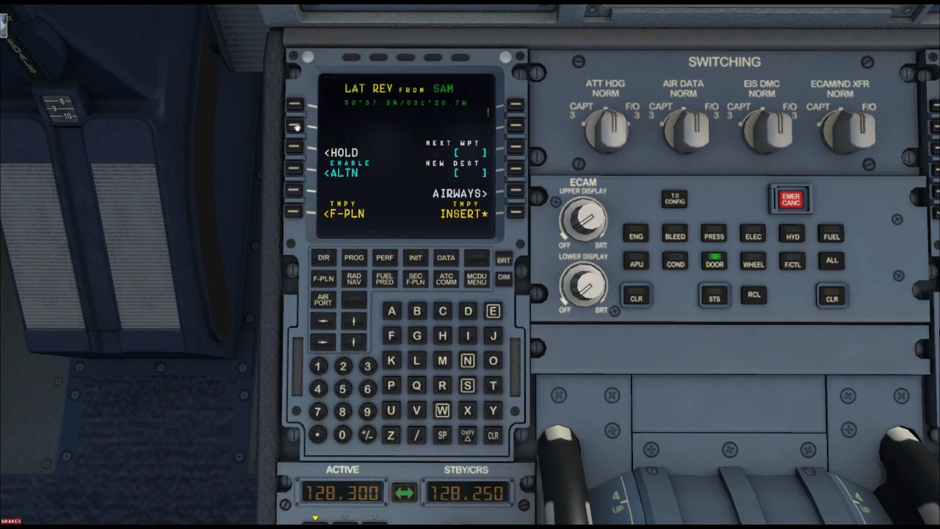
pyautogui.click(516, 191)
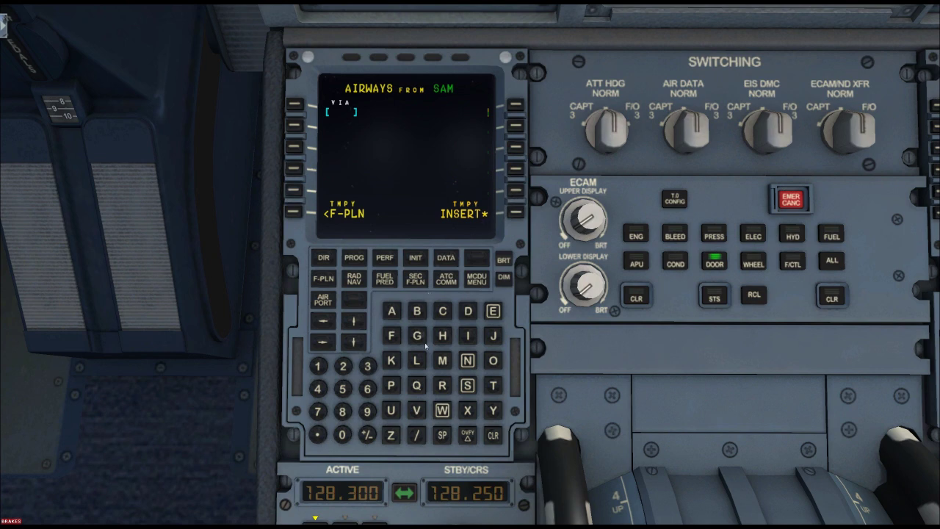
pyautogui.click(394, 411)
pyautogui.click(467, 360)
pyautogui.click(367, 388)
pyautogui.click(342, 366)
pyautogui.click(319, 366)
pyautogui.click(295, 106)
# Set BASIK as the end waypoint of airway UN621
pyautogui.click(416, 310)
pyautogui.click(391, 311)
pyautogui.click(467, 386)
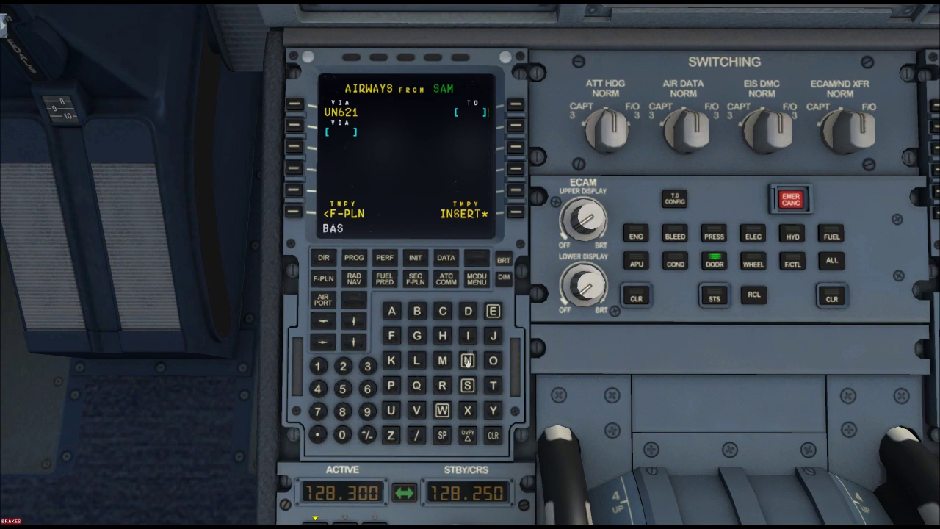
pyautogui.click(469, 336)
pyautogui.click(391, 360)
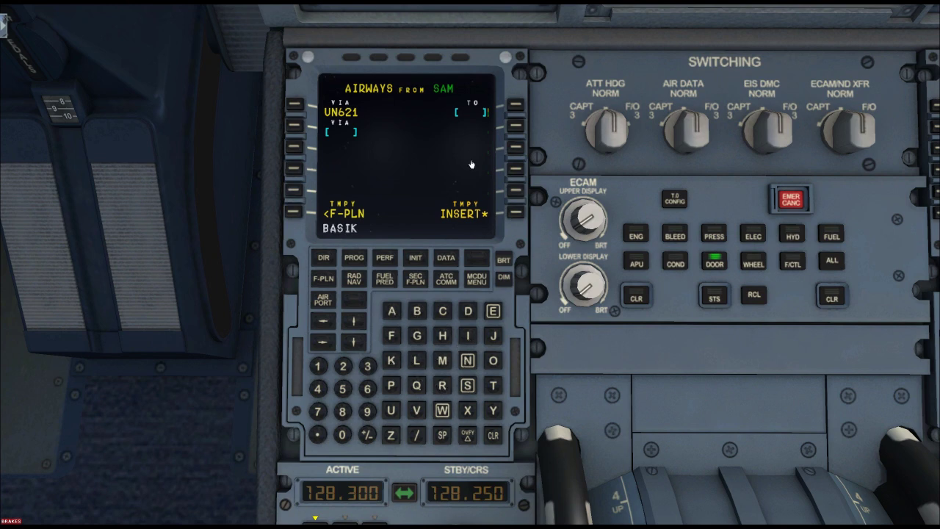
pyautogui.click(516, 106)
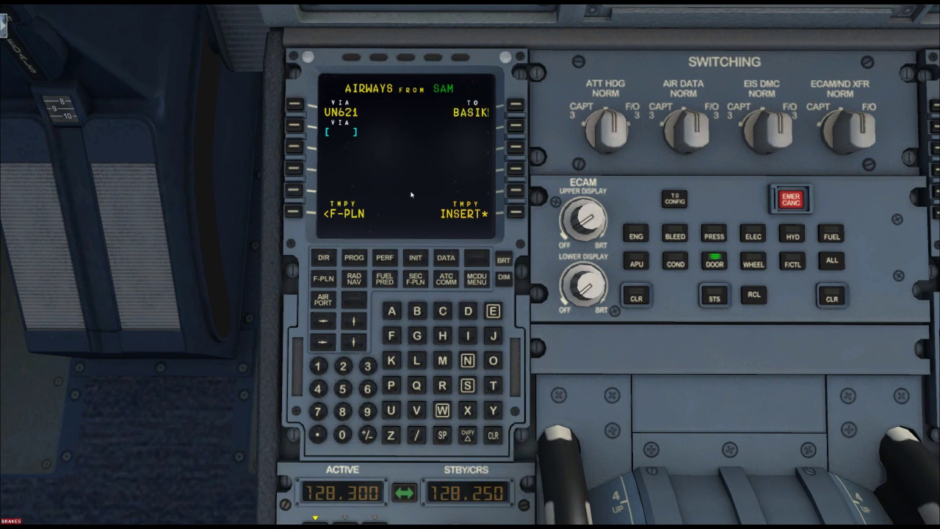
# Add airway UZ150 to waypoint NOVAN as the second route segment
pyautogui.click(391, 412)
pyautogui.click(391, 435)
pyautogui.click(318, 367)
pyautogui.click(342, 390)
pyautogui.click(342, 431)
pyautogui.click(295, 127)
pyautogui.click(466, 360)
pyautogui.click(492, 360)
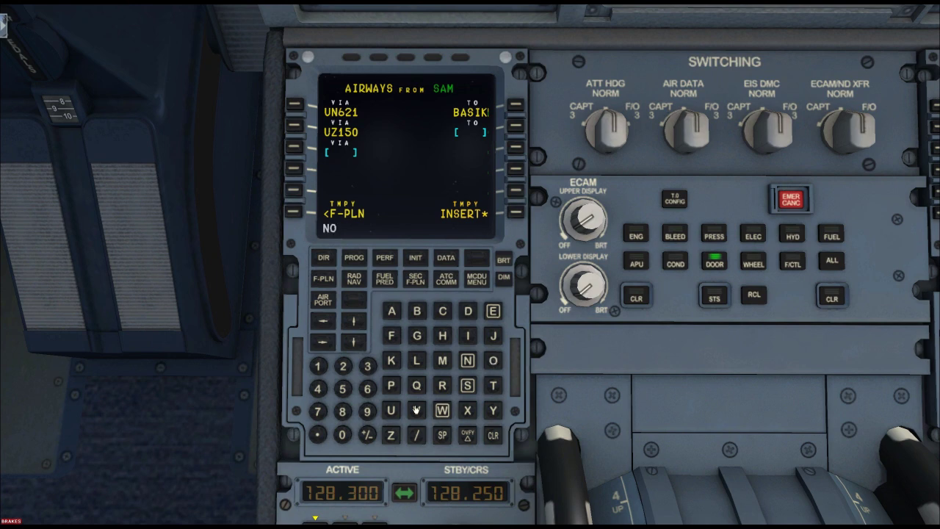
pyautogui.click(414, 413)
pyautogui.click(468, 360)
pyautogui.click(514, 129)
# Add airway UN864 to waypoint PIMOS and insert the temporary route into the flight plan
pyautogui.click(391, 411)
pyautogui.click(342, 411)
pyautogui.click(367, 388)
pyautogui.click(316, 388)
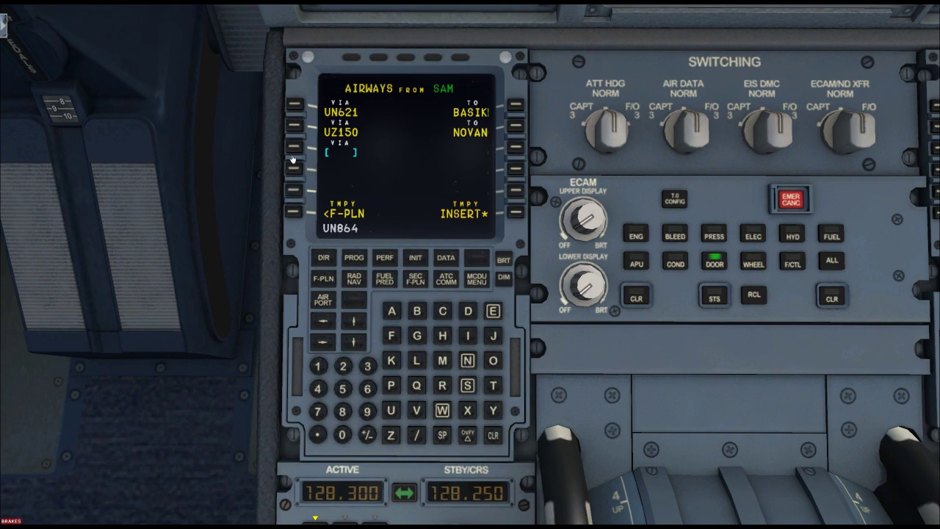
pyautogui.click(293, 148)
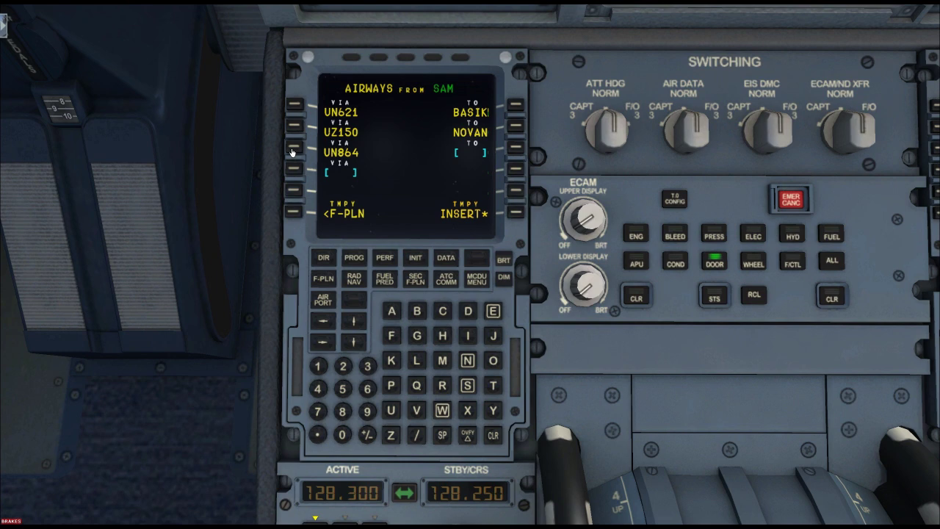
pyautogui.click(393, 386)
pyautogui.click(466, 336)
pyautogui.click(442, 361)
pyautogui.click(492, 361)
pyautogui.click(467, 386)
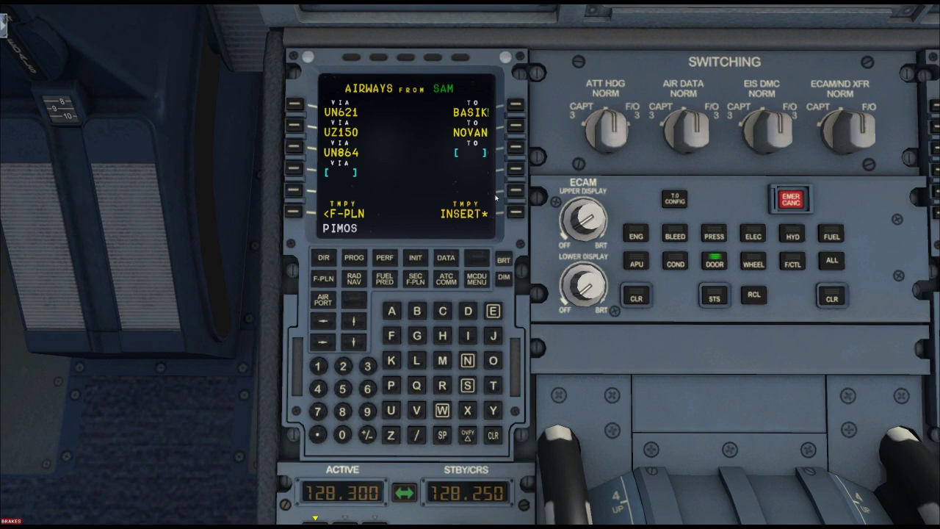
pyautogui.click(514, 150)
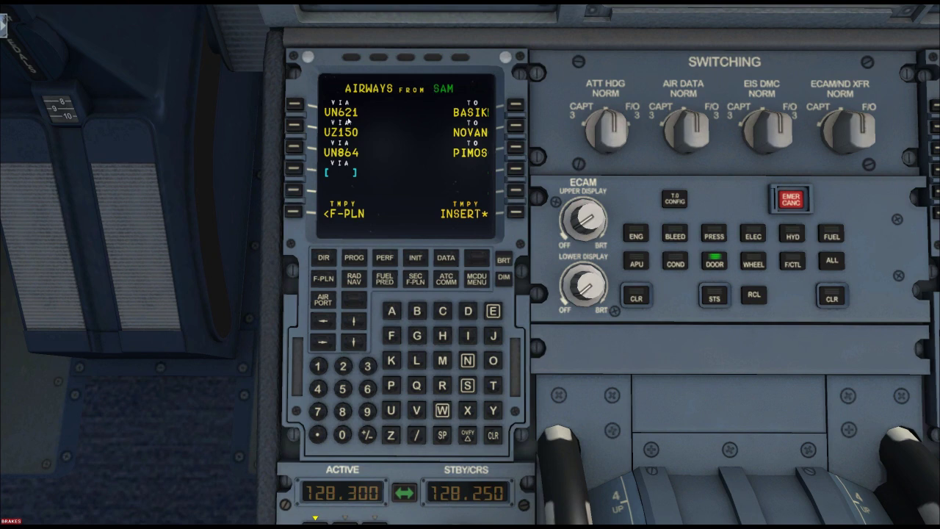
pyautogui.click(514, 213)
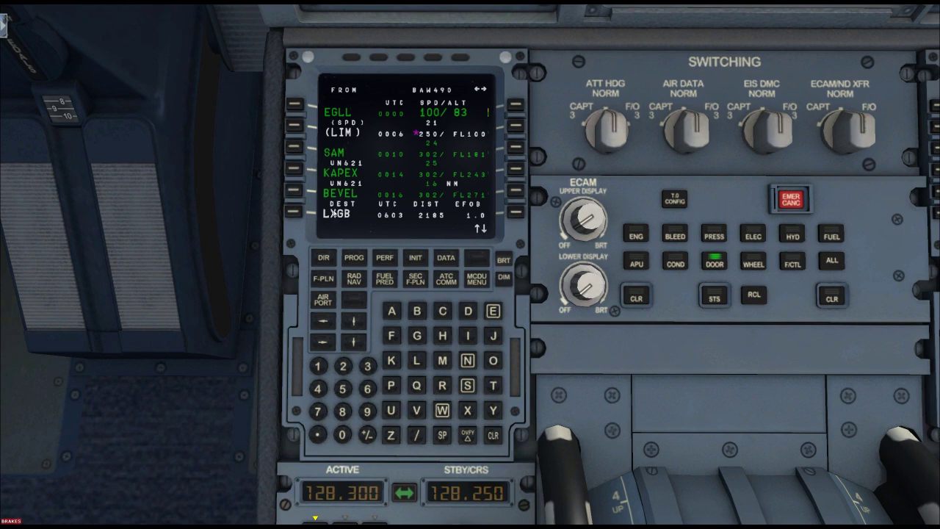
# Review the inserted flight plan's waypoints and discontinuities from EGLL through to LXGB
pyautogui.click(354, 321)
pyautogui.click(355, 323)
pyautogui.click(355, 323)
pyautogui.click(354, 323)
pyautogui.click(354, 323)
pyautogui.click(355, 324)
pyautogui.click(353, 323)
pyautogui.click(353, 323)
pyautogui.click(354, 323)
pyautogui.click(353, 323)
pyautogui.click(353, 323)
pyautogui.click(353, 323)
pyautogui.click(353, 323)
pyautogui.click(353, 323)
pyautogui.click(353, 323)
pyautogui.click(354, 323)
pyautogui.click(353, 323)
pyautogui.click(353, 323)
pyautogui.click(353, 323)
pyautogui.click(353, 324)
pyautogui.click(353, 323)
pyautogui.click(353, 342)
pyautogui.click(354, 342)
pyautogui.click(353, 342)
pyautogui.click(353, 342)
pyautogui.scroll(1, 334, 155)
pyautogui.click(352, 322)
pyautogui.click(353, 322)
pyautogui.click(353, 322)
pyautogui.click(352, 322)
pyautogui.click(352, 322)
pyautogui.click(353, 322)
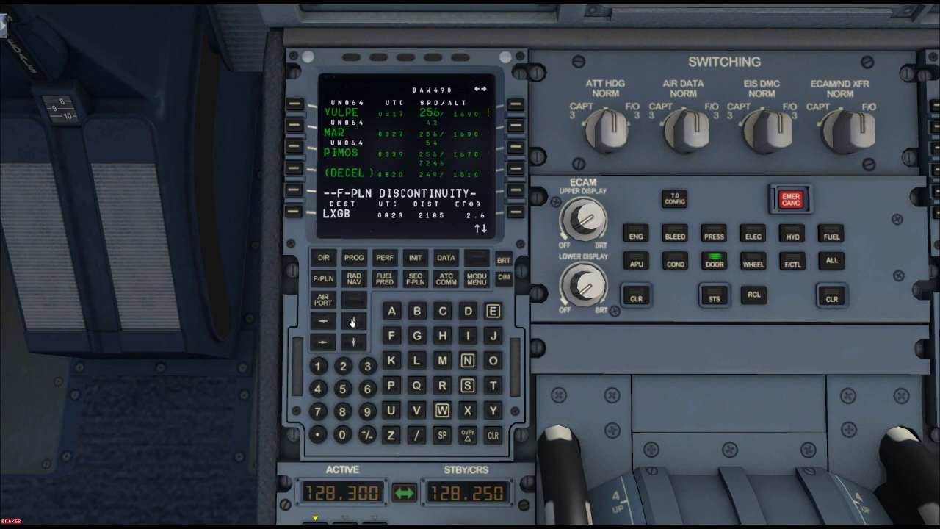
pyautogui.click(353, 321)
pyautogui.click(353, 322)
pyautogui.click(352, 321)
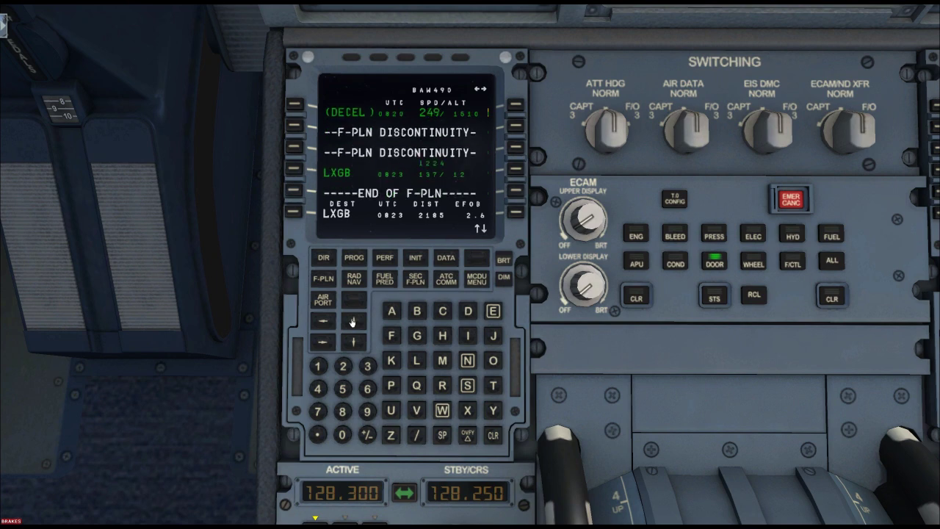
# Clear both flight plan discontinuities between the DECEL point and LXGB
pyautogui.click(494, 436)
pyautogui.click(293, 126)
pyautogui.click(493, 436)
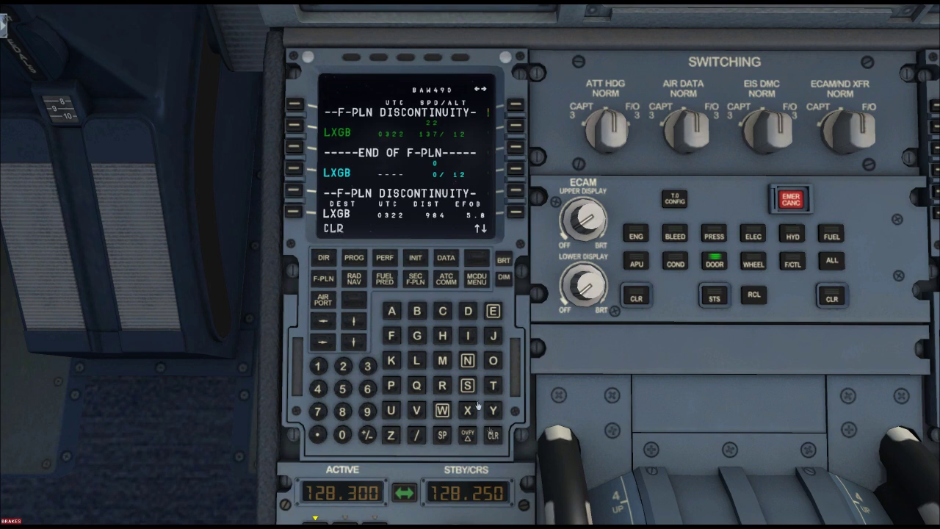
pyautogui.click(294, 105)
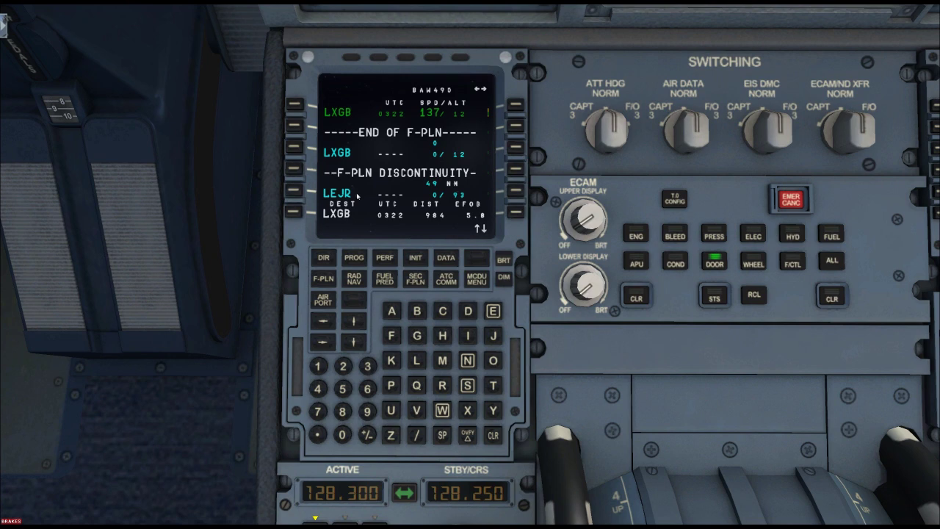
# Check the alternate section to LEJR and read back through the flight plan's waypoints
pyautogui.click(354, 322)
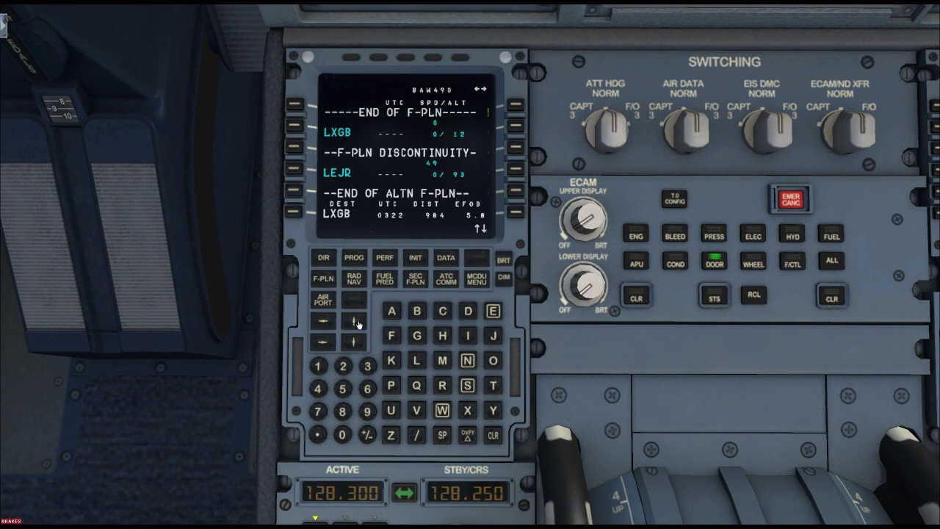
pyautogui.click(354, 342)
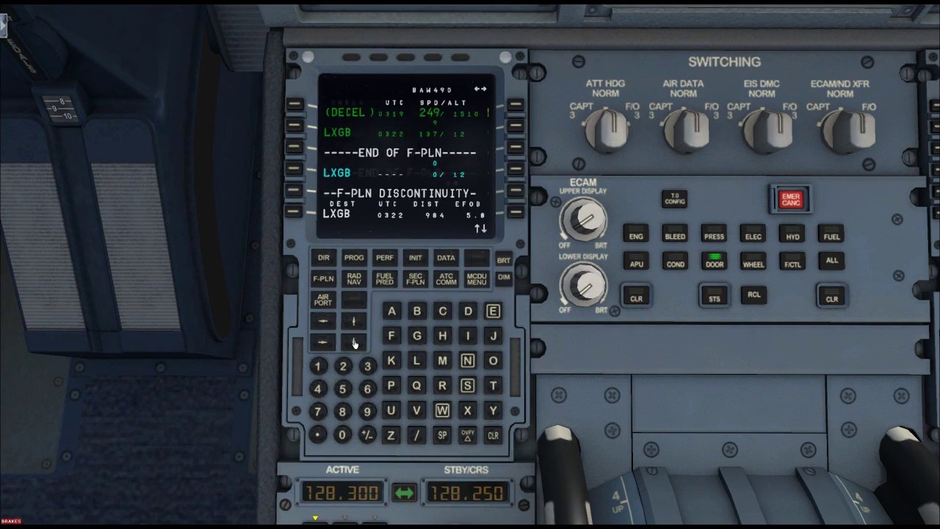
pyautogui.click(354, 343)
pyautogui.click(354, 343)
pyautogui.click(354, 342)
pyautogui.click(354, 342)
pyautogui.click(354, 342)
pyautogui.click(353, 343)
pyautogui.click(354, 343)
pyautogui.click(354, 342)
pyautogui.click(353, 343)
pyautogui.click(353, 343)
pyautogui.click(354, 343)
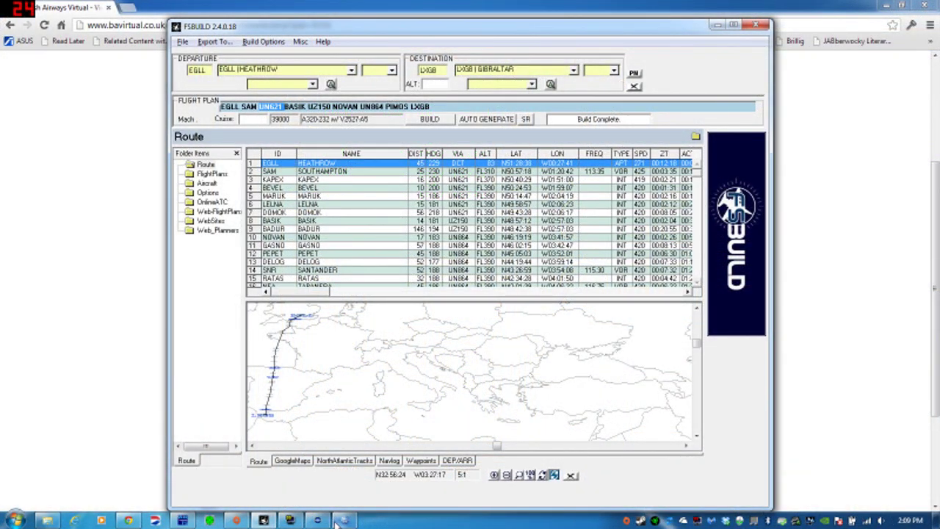
# Switch to AivlaSoft EFB, open Route Setup and look through the saved Microsoft Flight Simulator plans, leaving without loading one
pyautogui.click(301, 463)
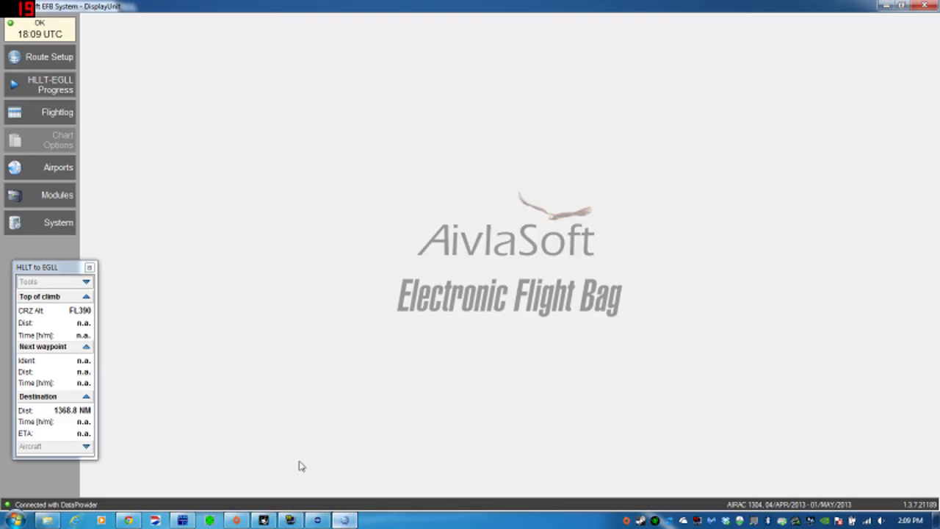
pyautogui.click(56, 65)
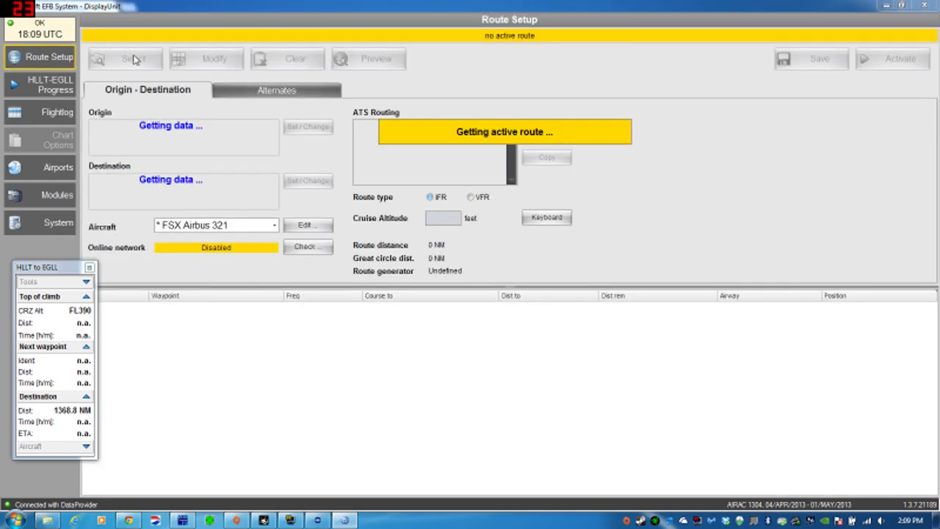
pyautogui.click(133, 58)
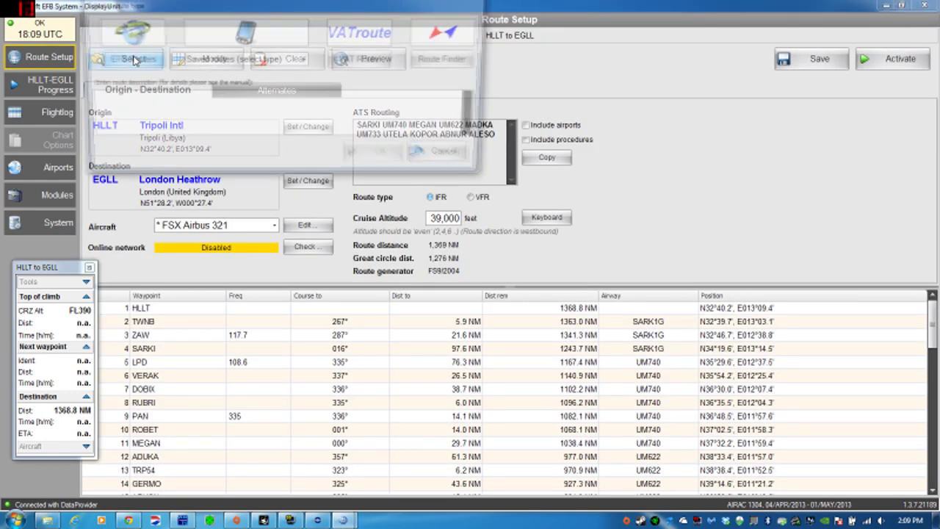
pyautogui.click(214, 63)
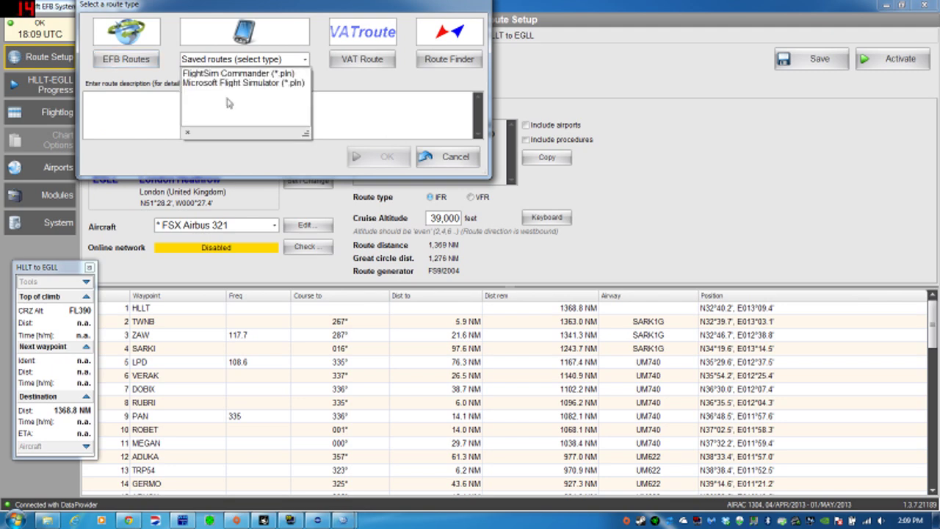
pyautogui.click(228, 83)
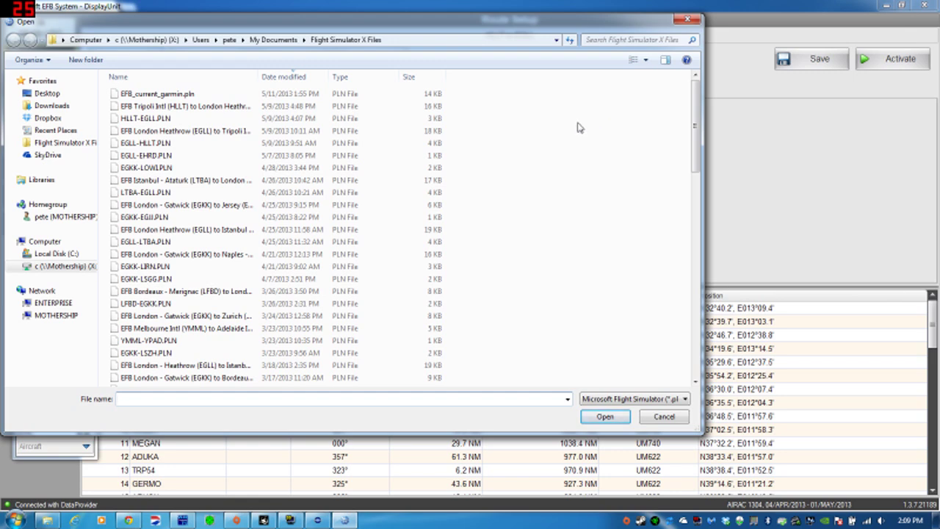
pyautogui.click(671, 420)
# Switch to FSBuild and export the EGLL to LXGB route in FS2004/FSX format
pyautogui.hotkey('alt', 'Tab')
pyautogui.press('Tab')
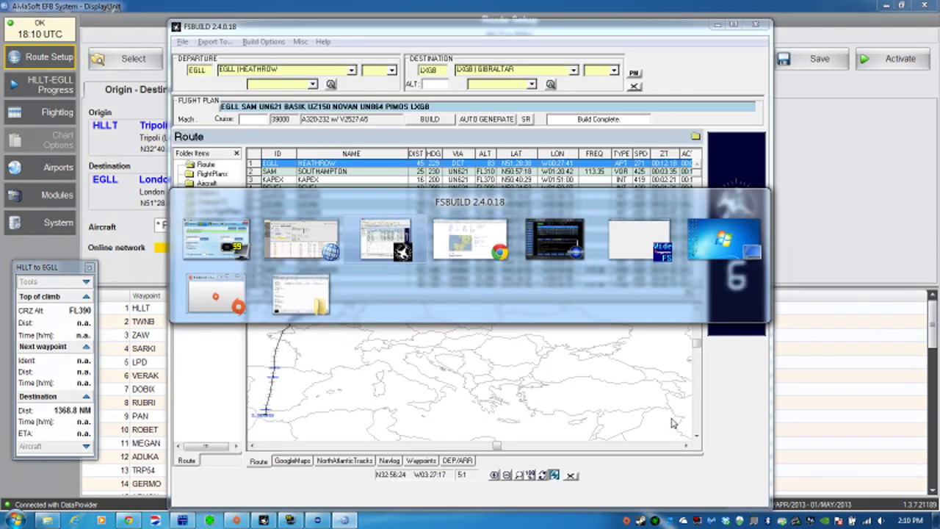
pyautogui.press('Tab')
pyautogui.press('Tab')
pyautogui.press('Tab')
pyautogui.press('Tab')
pyautogui.press('Tab')
pyautogui.press('Tab')
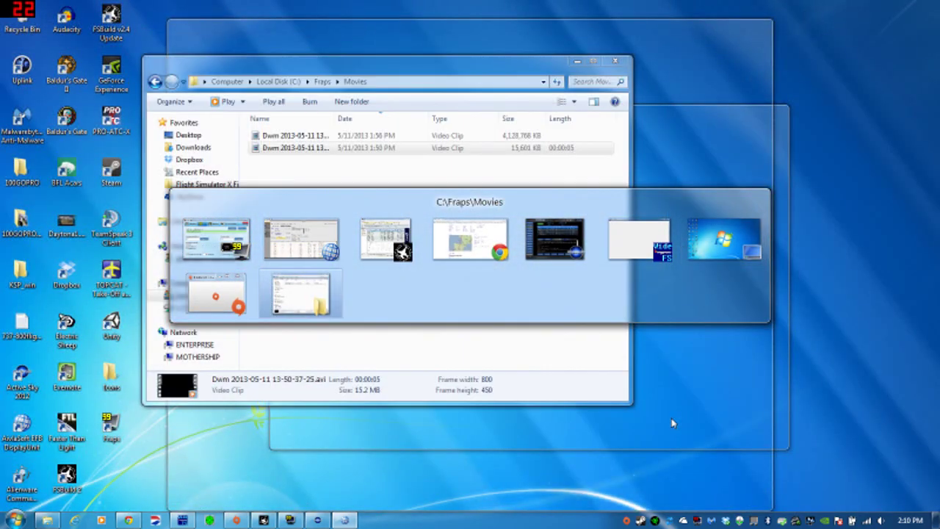
pyautogui.press('Tab')
pyautogui.press('Tab')
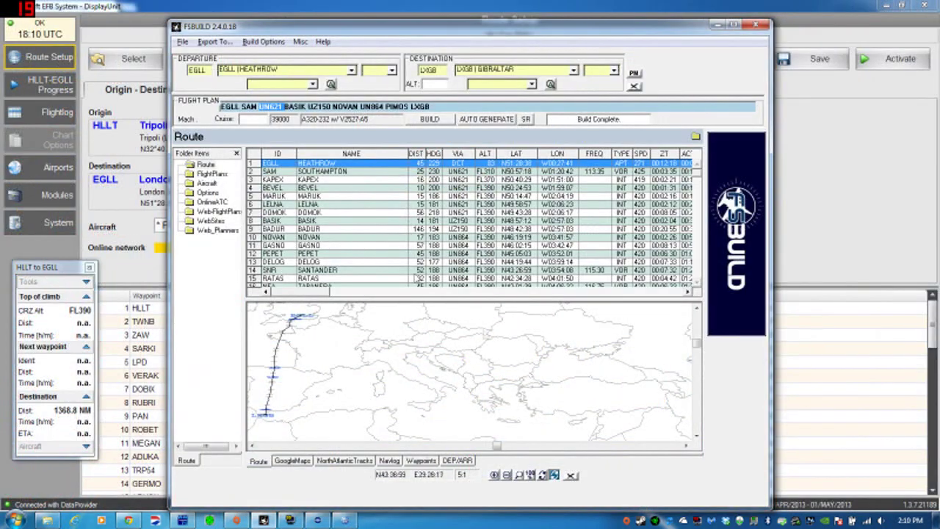
pyautogui.click(214, 42)
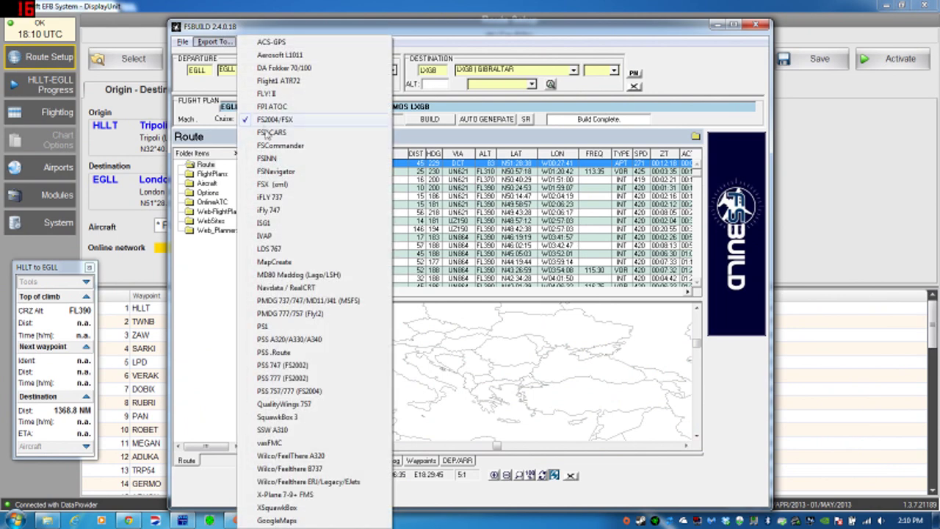
pyautogui.click(439, 120)
pyautogui.click(431, 119)
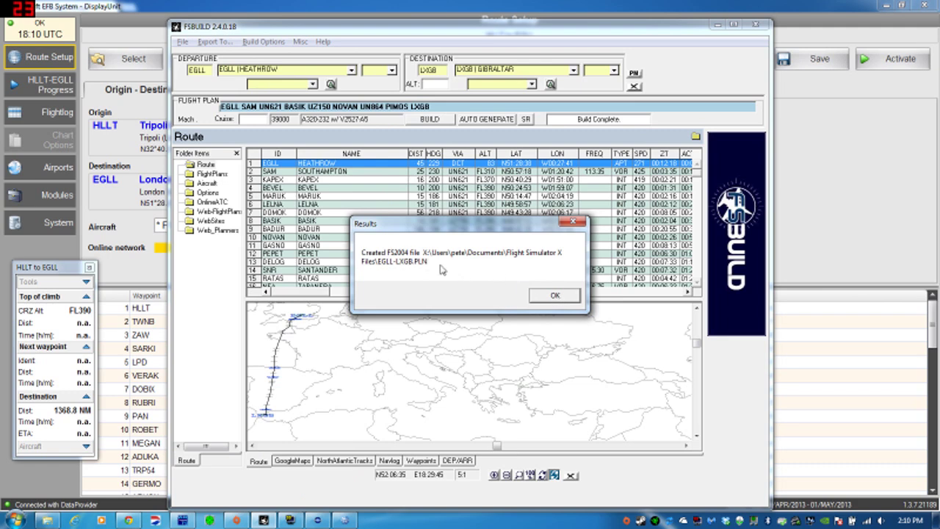
pyautogui.click(550, 297)
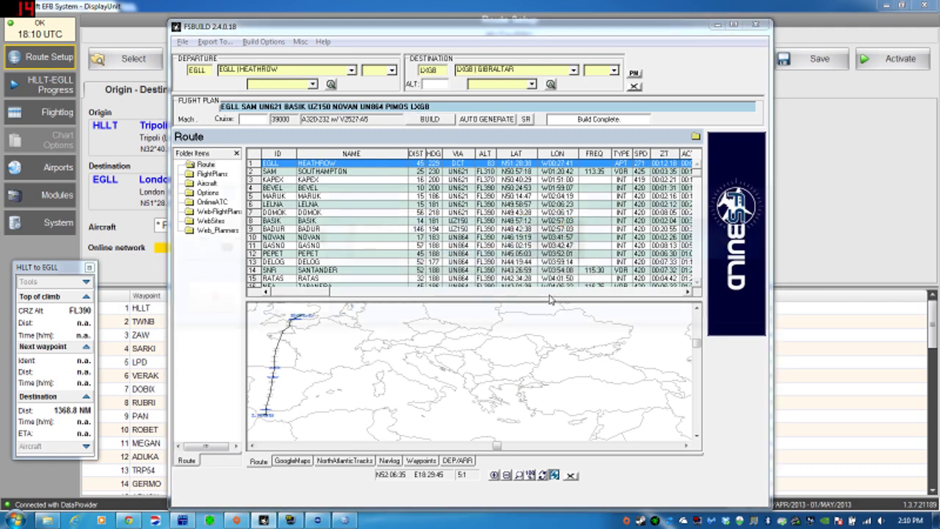
# Load the Microsoft Flight Simulator plan EGLL-LXGB.PLN into AivlaSoft EFB and activate it, with the EGLL ground chart following the aircraft
pyautogui.click(126, 58)
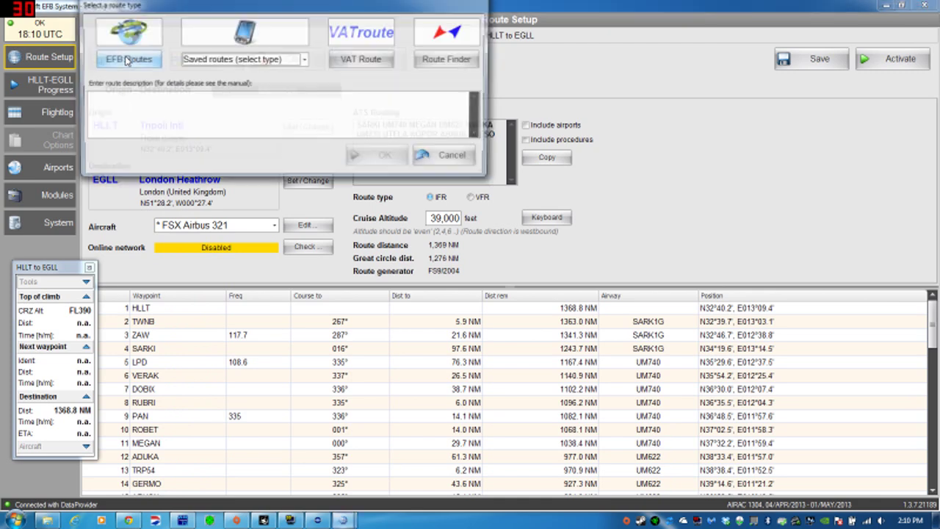
pyautogui.click(239, 62)
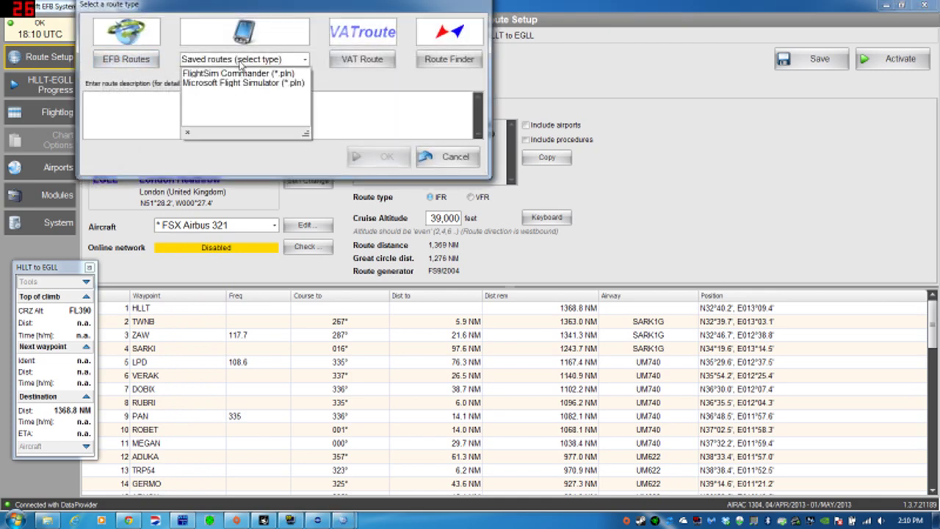
pyautogui.click(241, 83)
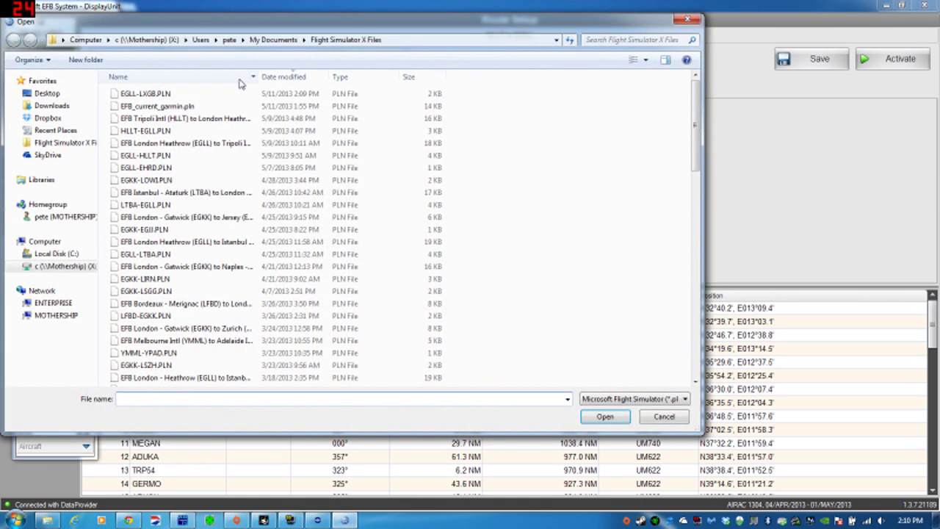
pyautogui.click(136, 94)
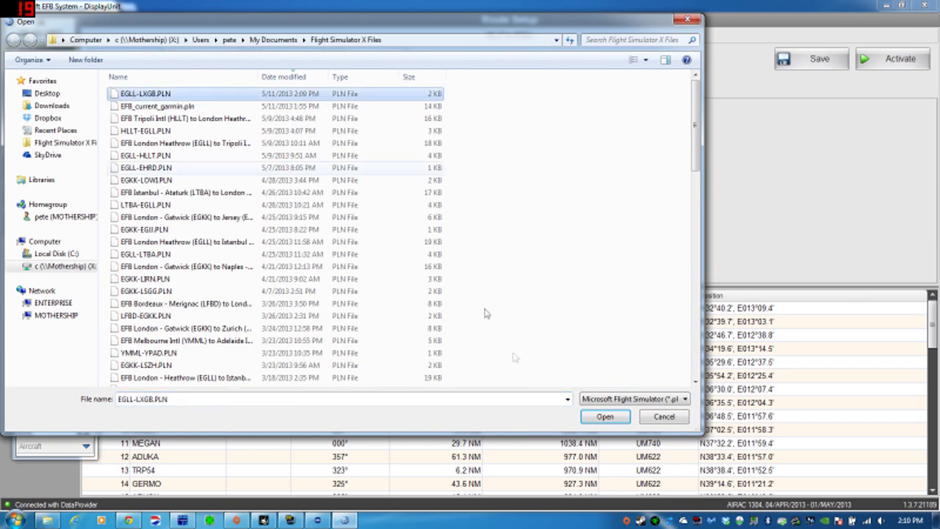
pyautogui.click(610, 417)
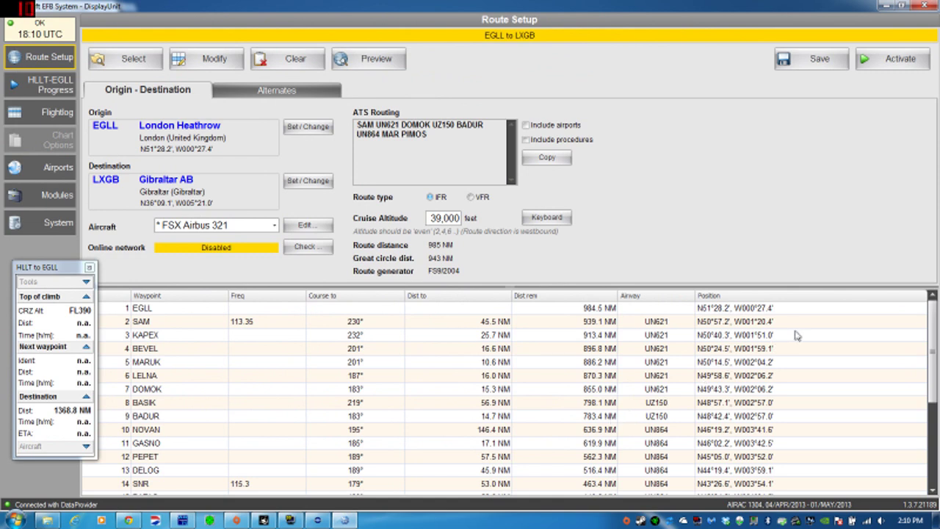
pyautogui.click(901, 60)
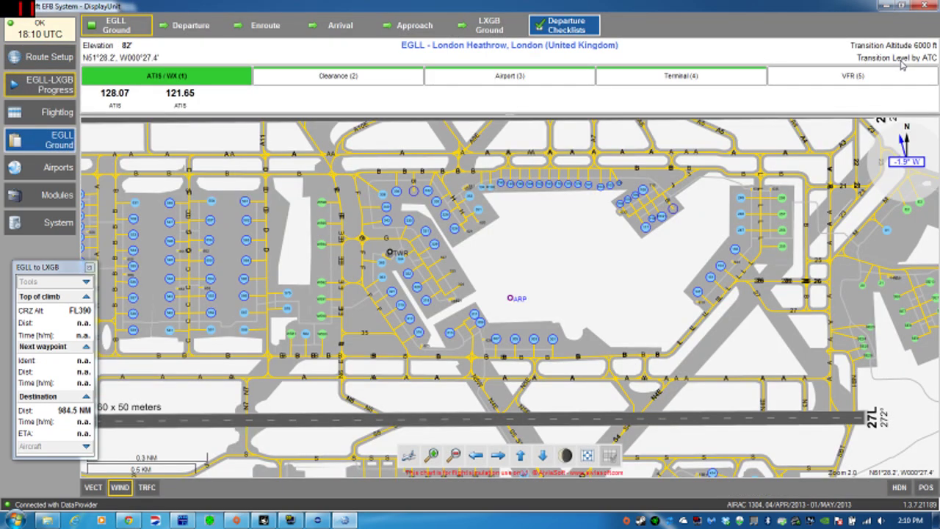
pyautogui.click(408, 457)
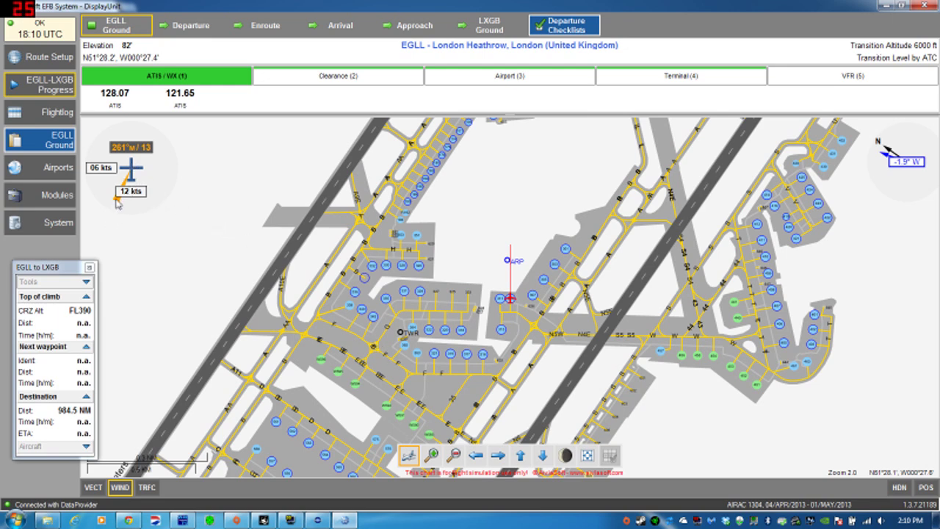
# Select runway 27L with the SAM2G departure procedure for EGLL and activate it
pyautogui.click(181, 25)
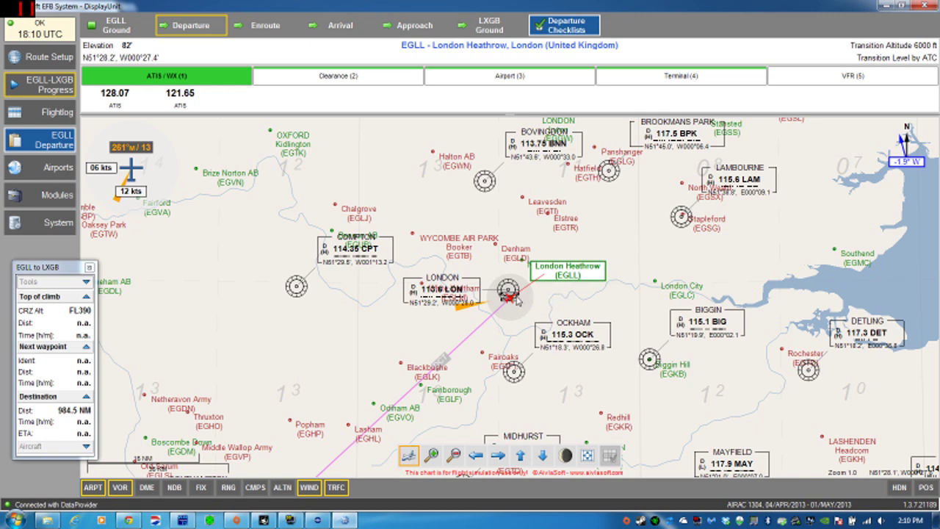
pyautogui.click(58, 139)
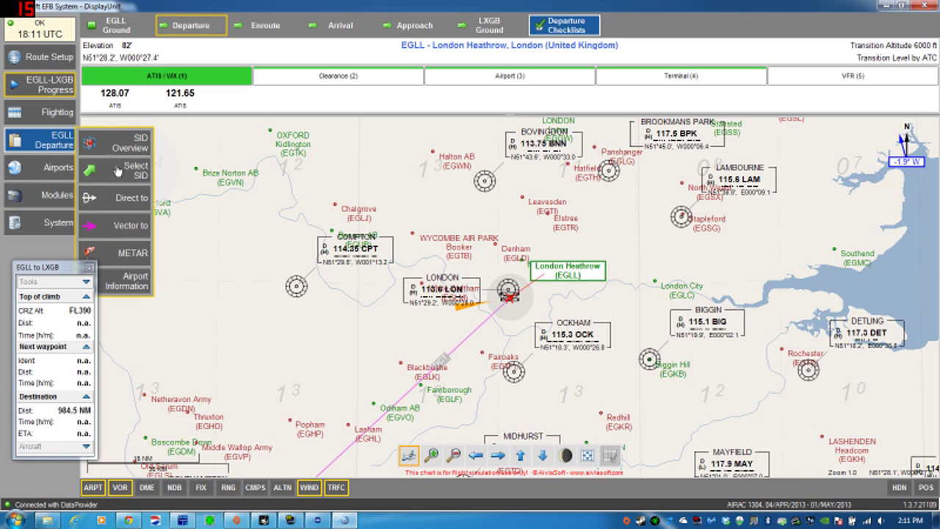
pyautogui.click(117, 171)
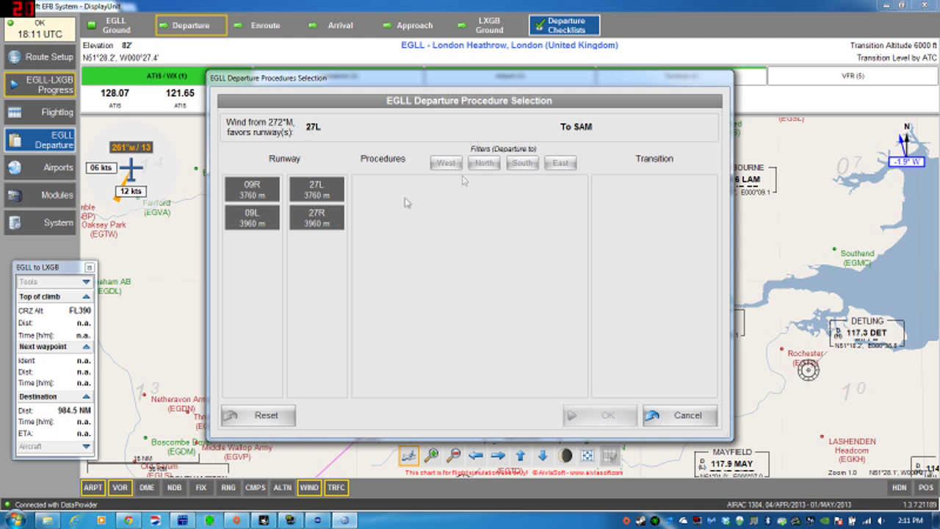
pyautogui.click(335, 194)
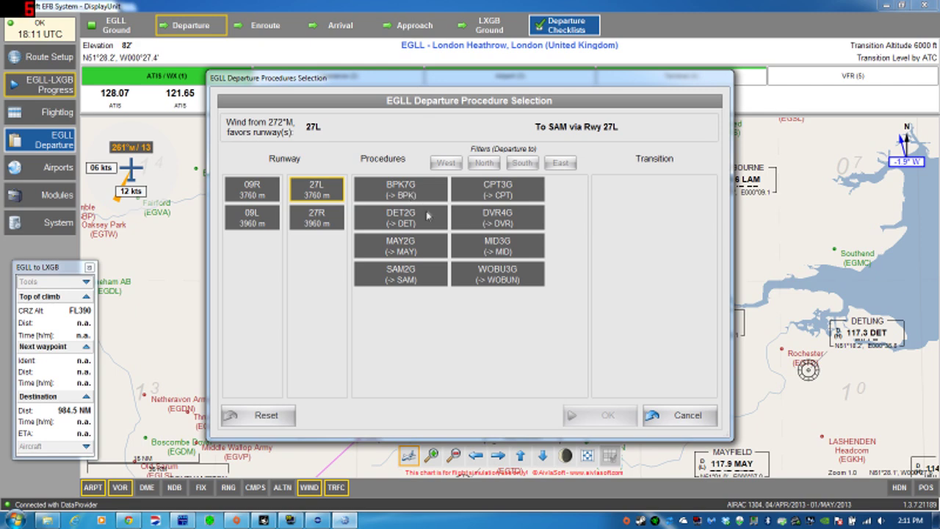
pyautogui.click(411, 277)
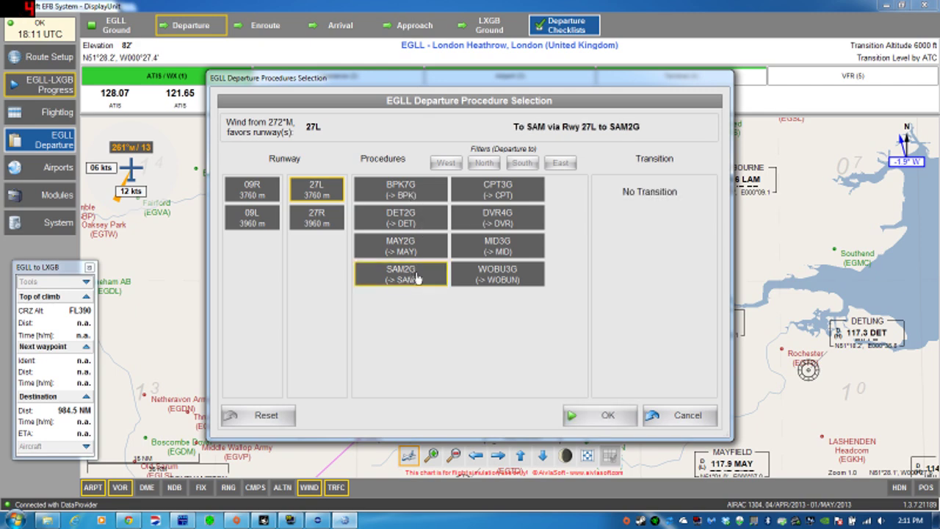
pyautogui.click(580, 412)
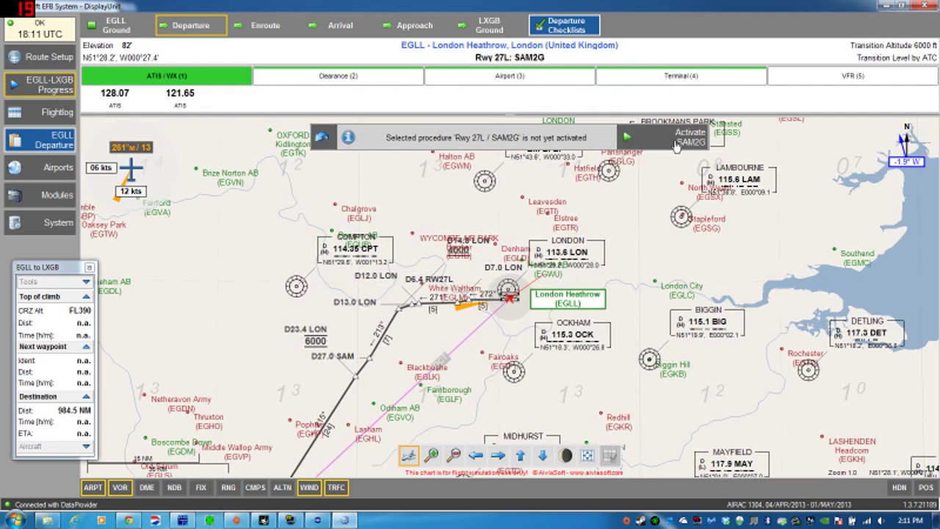
pyautogui.click(636, 144)
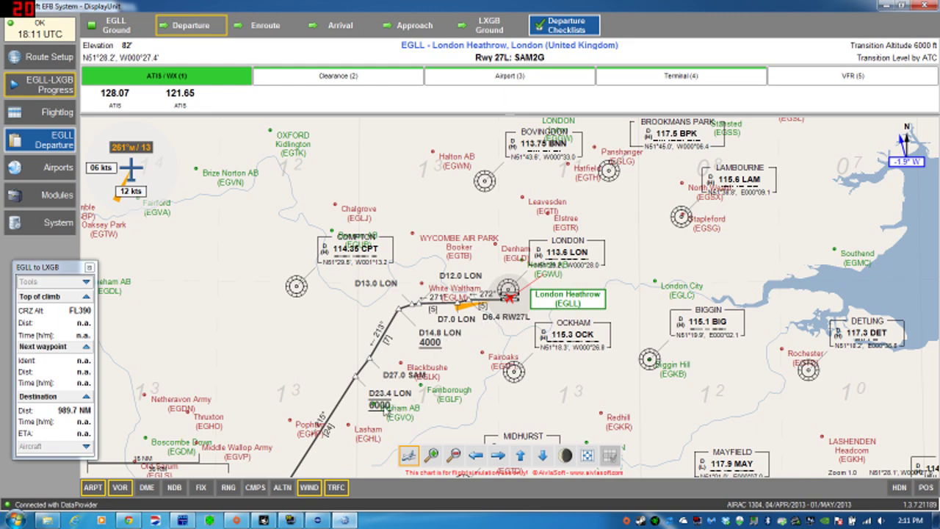
# Stop the departure chart from following the aircraft and trace the SAM2G route towards Southampton
pyautogui.click(329, 459)
pyautogui.click(409, 455)
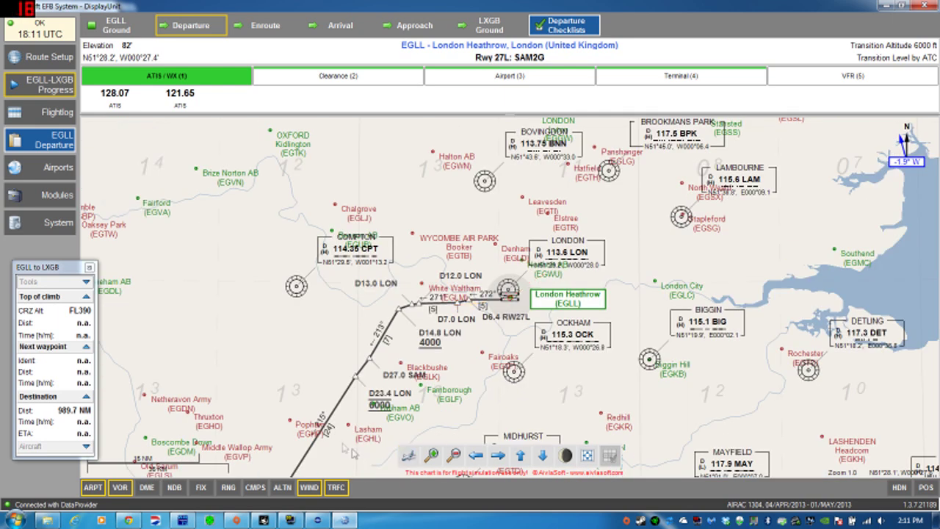
pyautogui.click(336, 439)
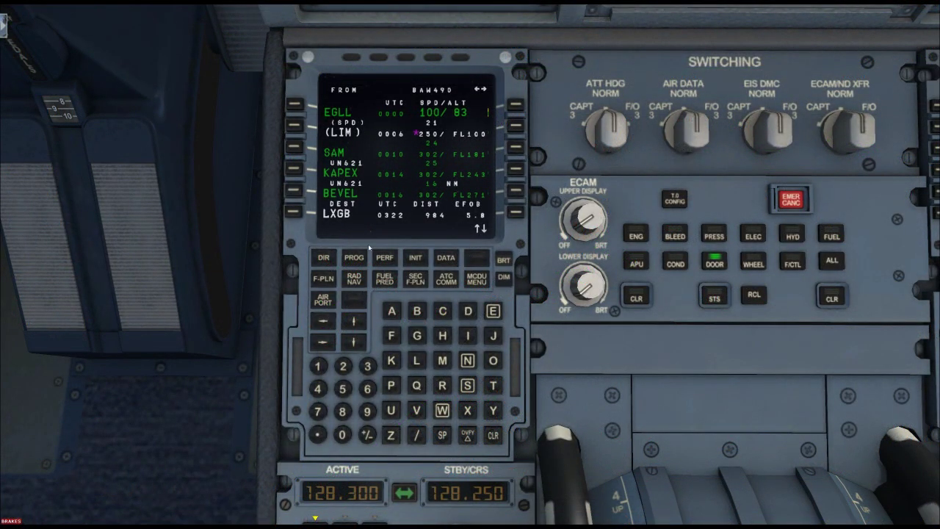
# In the A320 MCDU in Flight Simulator X, insert runway 27L and the SAM2G SID as the departure from EGLL
pyautogui.click(294, 105)
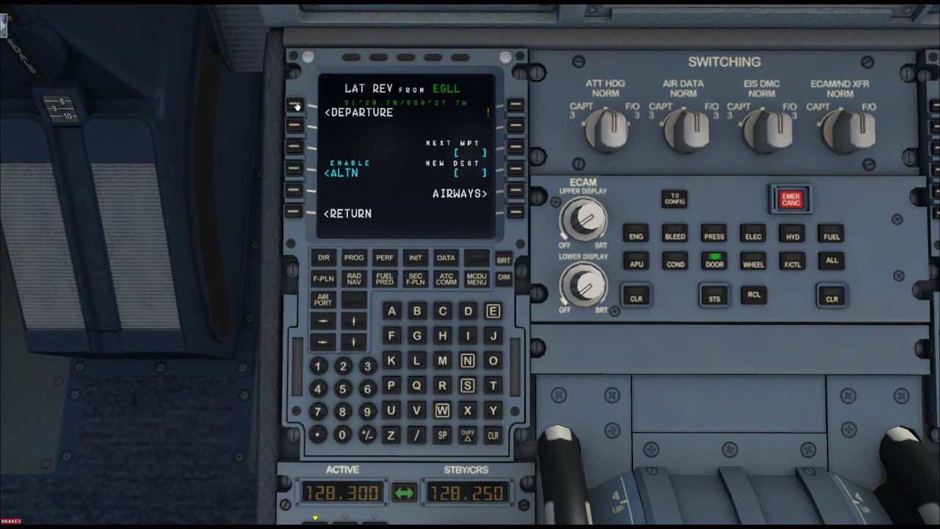
pyautogui.click(294, 105)
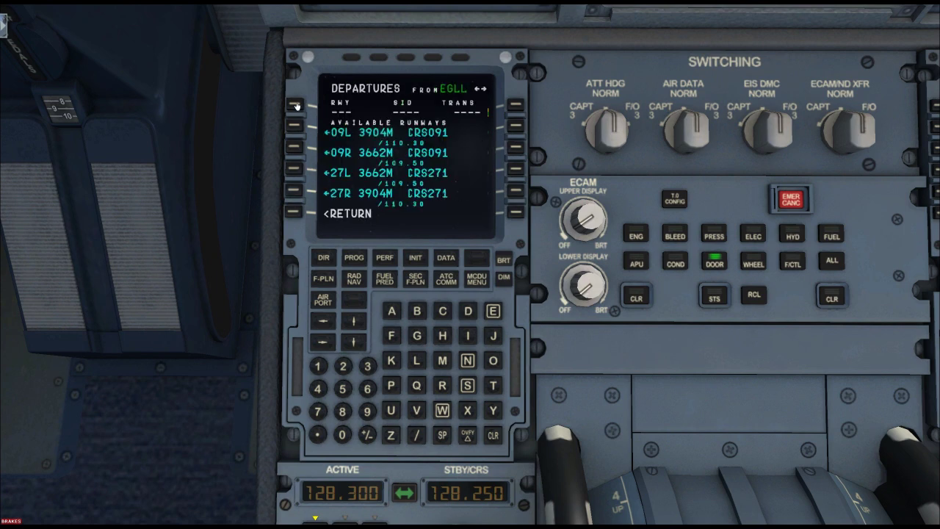
pyautogui.click(295, 169)
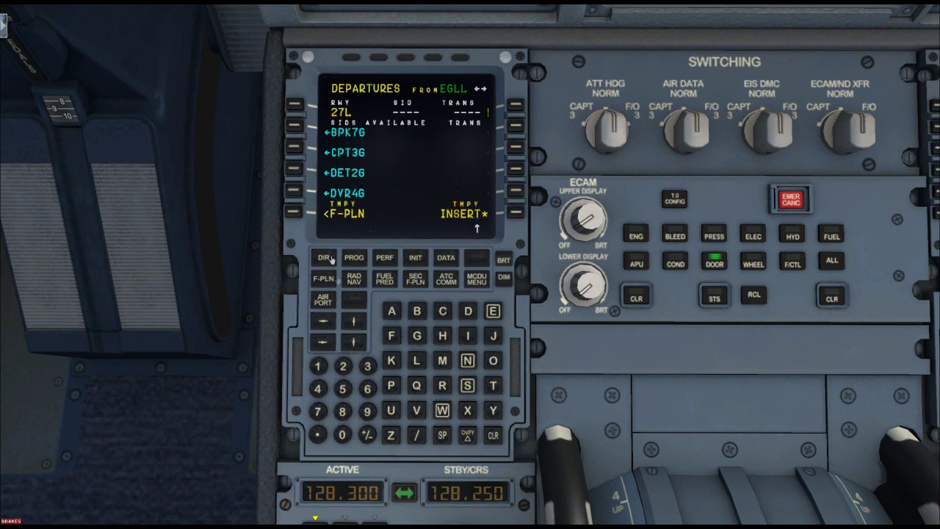
pyautogui.click(353, 326)
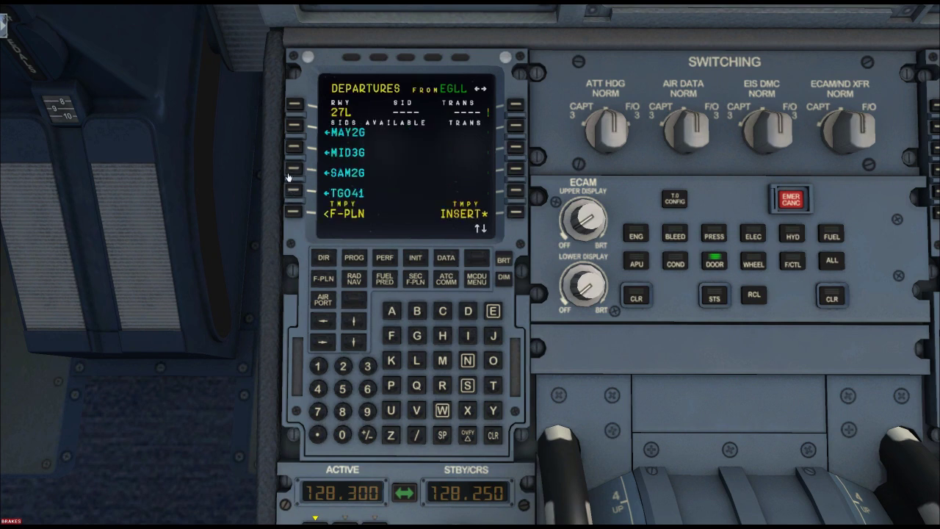
pyautogui.click(294, 170)
pyautogui.click(515, 212)
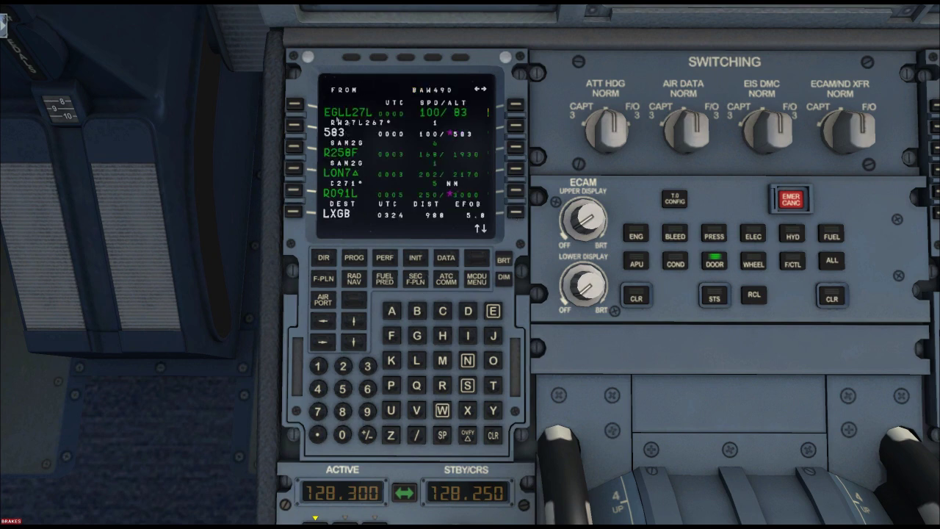
# Review the MCDU flight plan from the SAM2G departure along UN621 and UN864 past TLD, and return to its start
pyautogui.click(354, 323)
pyautogui.click(354, 324)
pyautogui.click(354, 323)
pyautogui.click(354, 323)
pyautogui.click(354, 324)
pyautogui.click(354, 323)
pyautogui.click(354, 323)
pyautogui.click(354, 323)
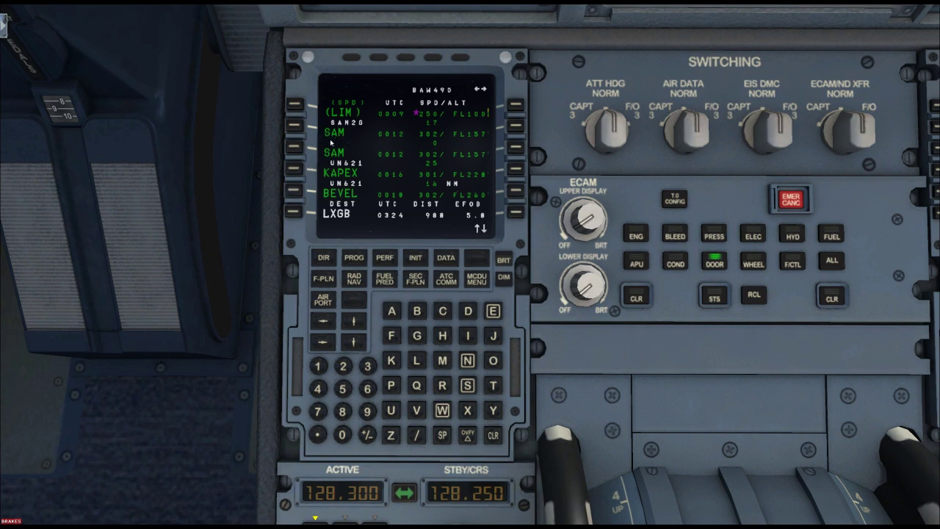
pyautogui.click(354, 323)
pyautogui.click(354, 323)
pyautogui.click(354, 323)
pyautogui.click(354, 323)
pyautogui.click(354, 323)
pyautogui.click(354, 323)
pyautogui.click(354, 323)
pyautogui.click(354, 323)
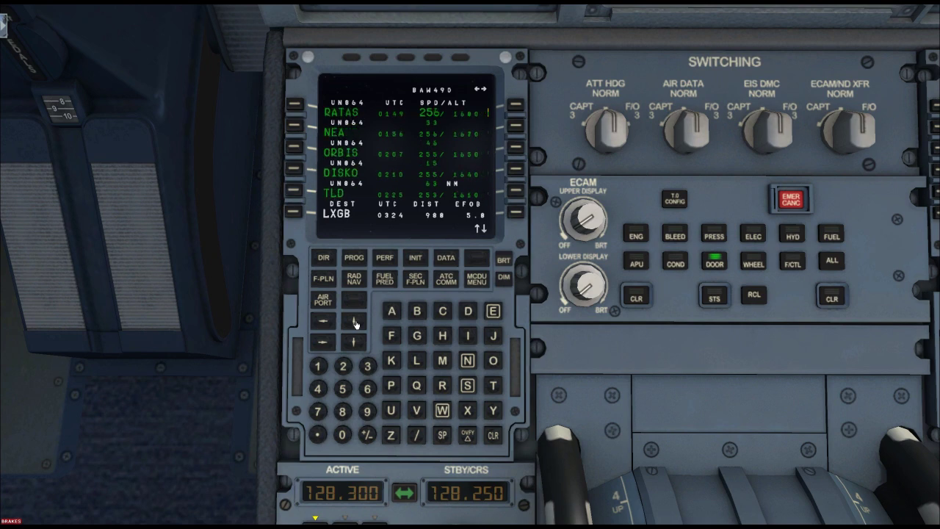
pyautogui.click(354, 323)
pyautogui.click(355, 343)
pyautogui.click(354, 343)
pyautogui.click(355, 343)
pyautogui.click(355, 343)
pyautogui.click(355, 343)
pyautogui.click(354, 343)
pyautogui.click(354, 343)
pyautogui.click(355, 343)
pyautogui.click(354, 343)
pyautogui.click(355, 343)
pyautogui.click(354, 343)
pyautogui.click(355, 343)
pyautogui.click(354, 343)
pyautogui.click(354, 343)
pyautogui.click(355, 343)
pyautogui.click(355, 342)
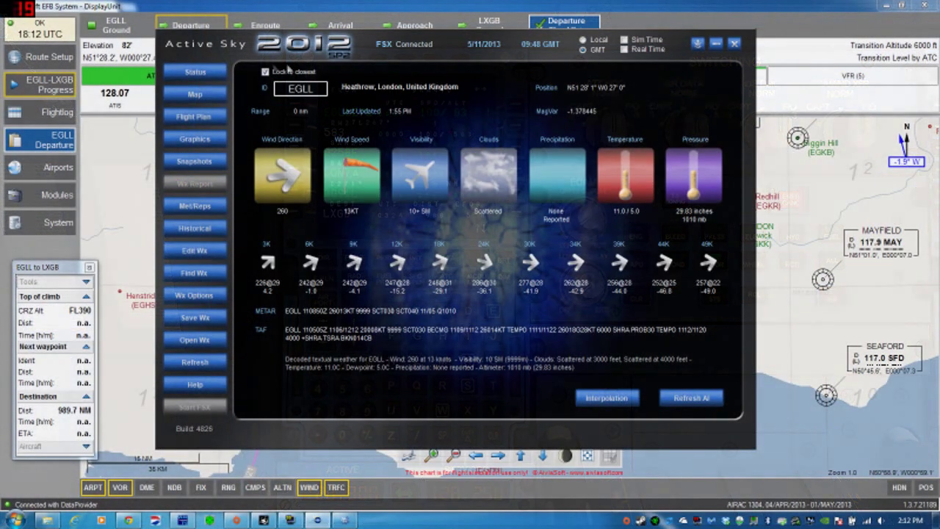
# In Active Sky 2012, turn off Lock to closest and look up the weather report for LXGB
pyautogui.click(265, 71)
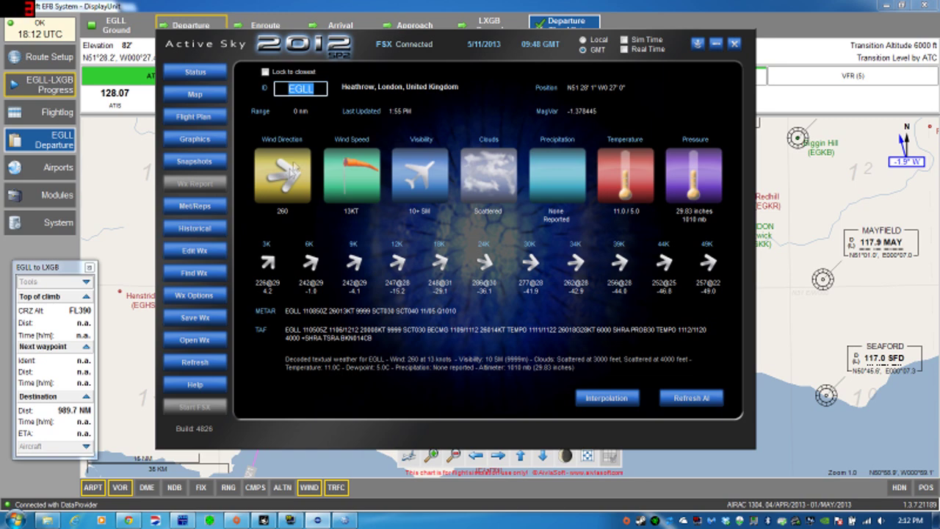
pyautogui.press('BackSpace')
pyautogui.write('lxgb')
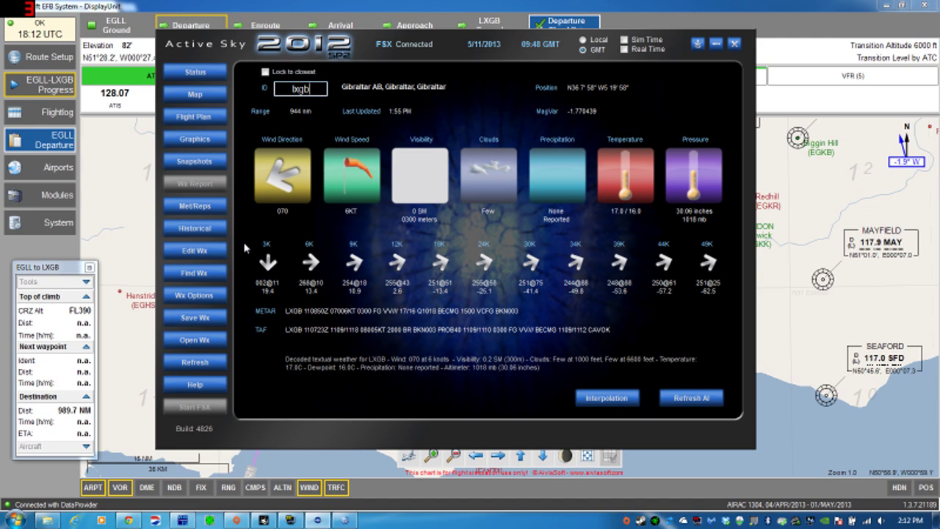
# Switch back to AivlaSoft EFB and view the LXGB approach chart and ground chart
pyautogui.hotkey('alt', 'Tab')
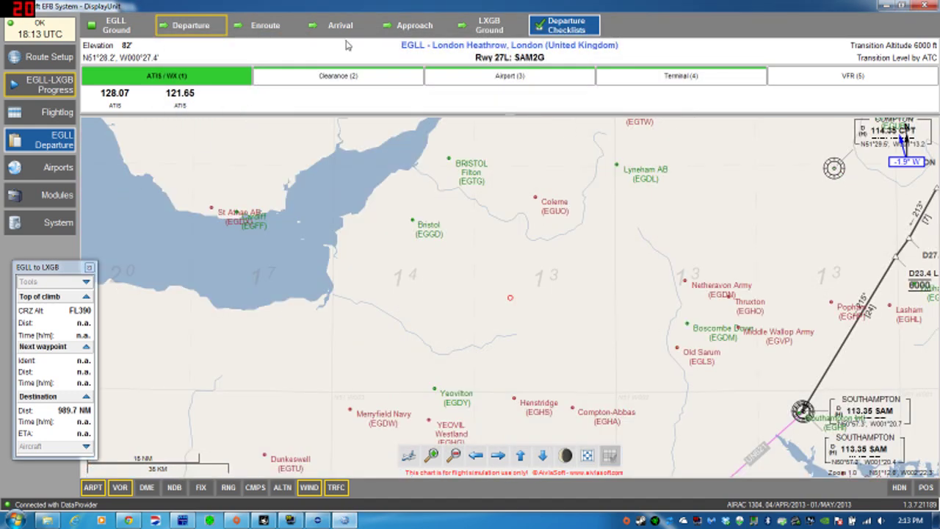
pyautogui.click(402, 25)
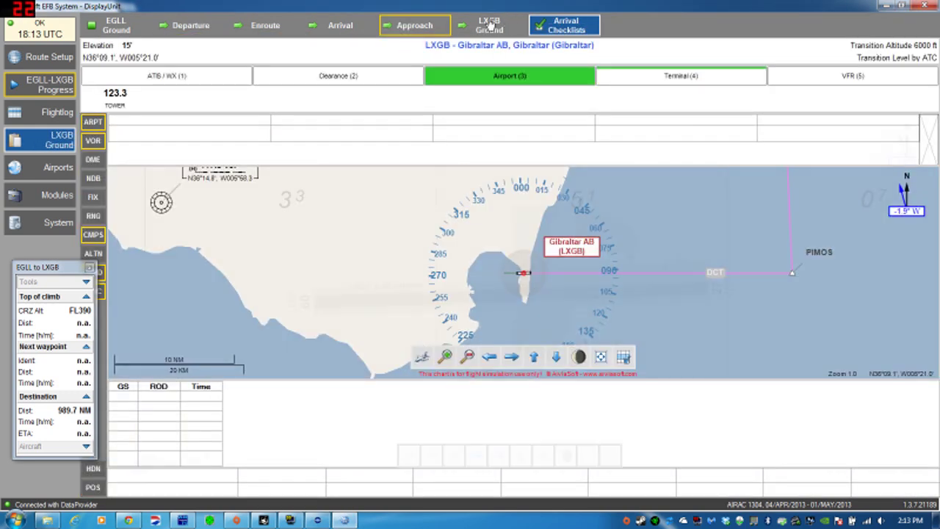
pyautogui.click(495, 21)
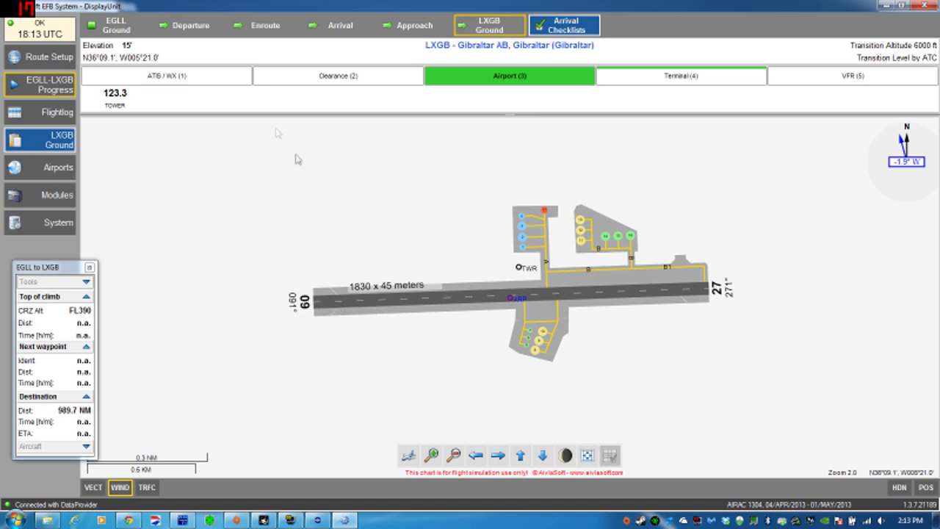
# Review the LXGB arrival chart, the Route Setup waypoint list through LXGB and the flight log, and return to the EGLL-LXGB progress view
pyautogui.click(332, 28)
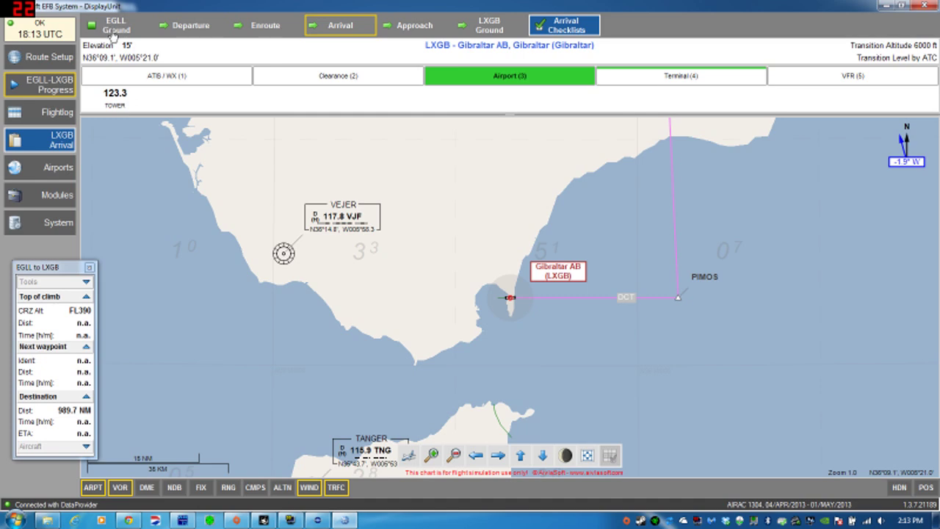
pyautogui.click(63, 65)
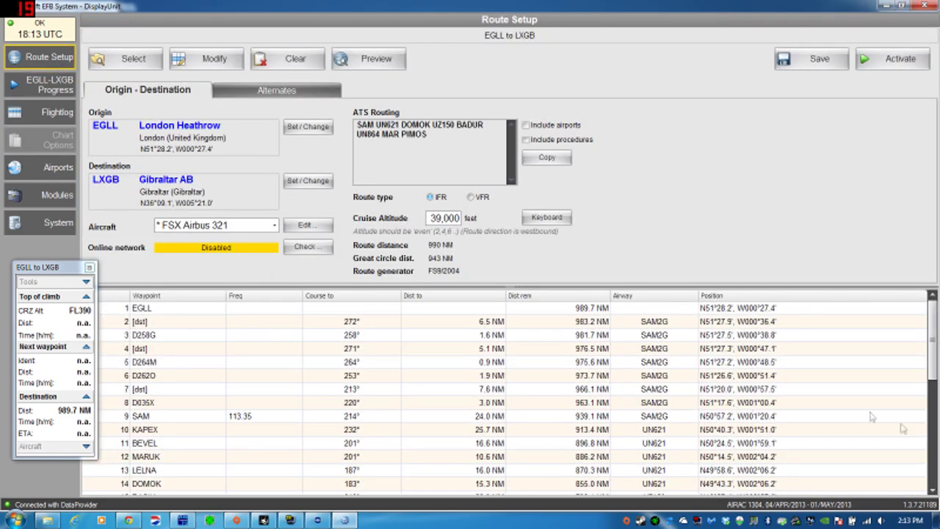
pyautogui.click(933, 465)
pyautogui.click(932, 470)
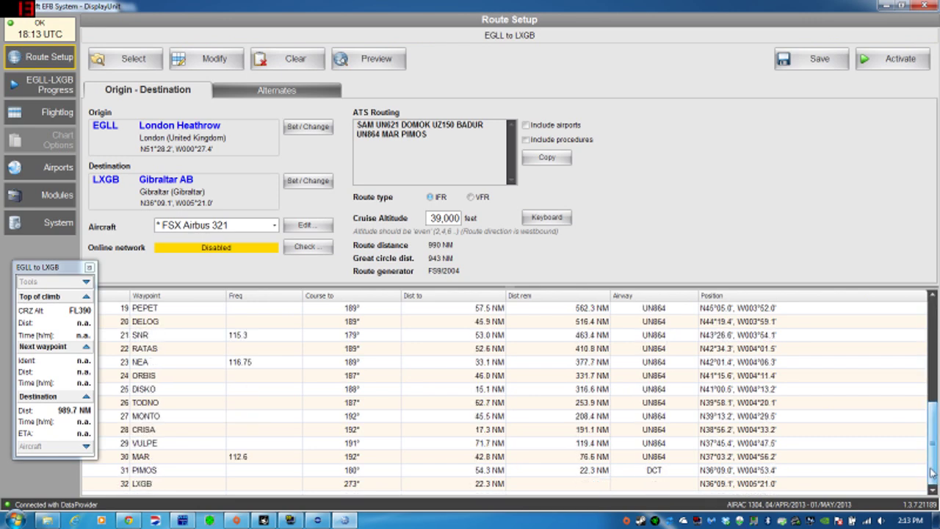
pyautogui.click(47, 112)
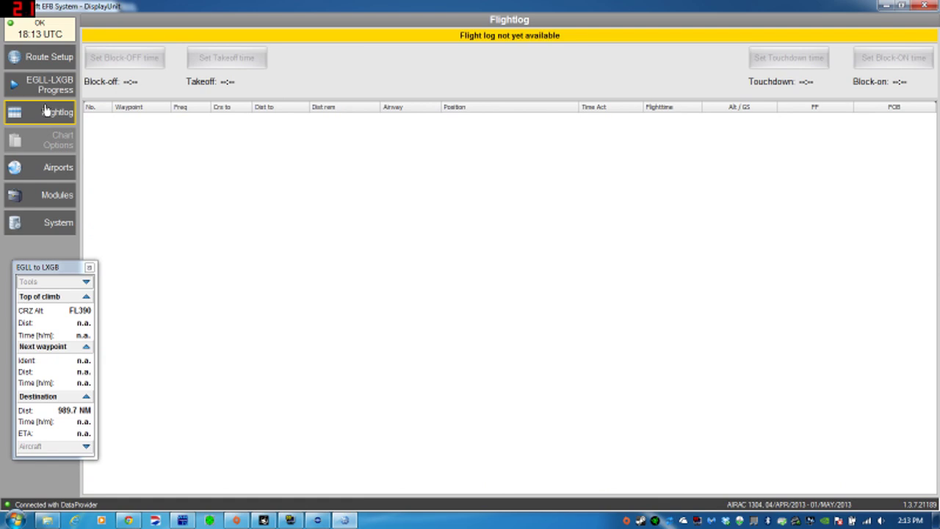
pyautogui.click(47, 94)
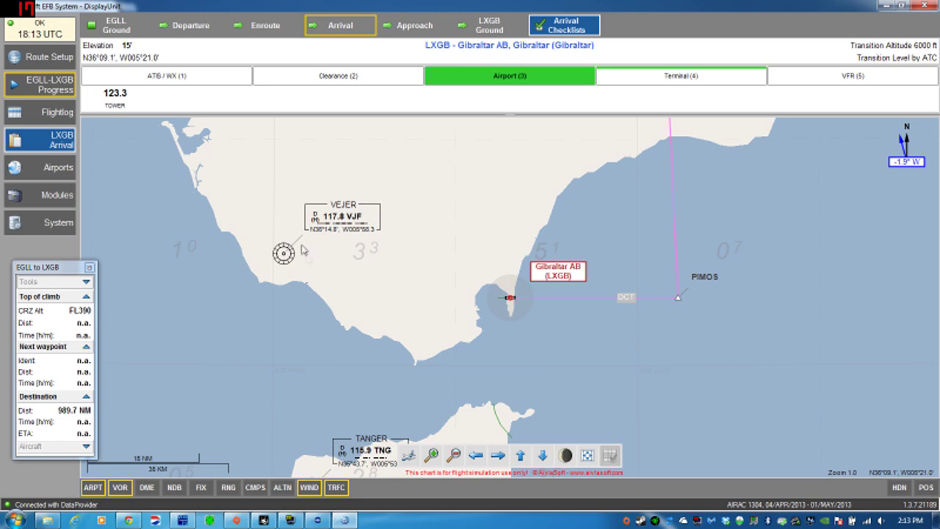
# Select runway 09 with the PIMOS procedure as the LXGB arrival and activate it
pyautogui.click(58, 147)
pyautogui.click(105, 180)
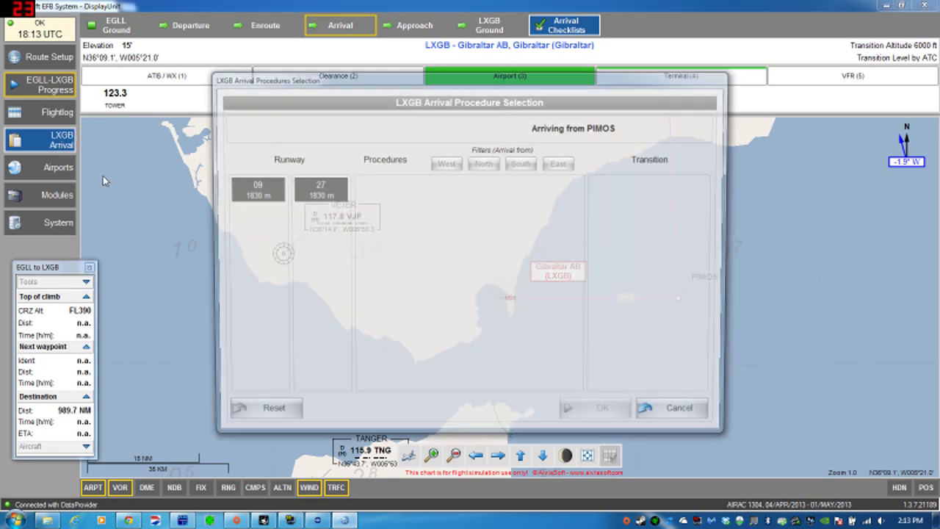
pyautogui.click(250, 193)
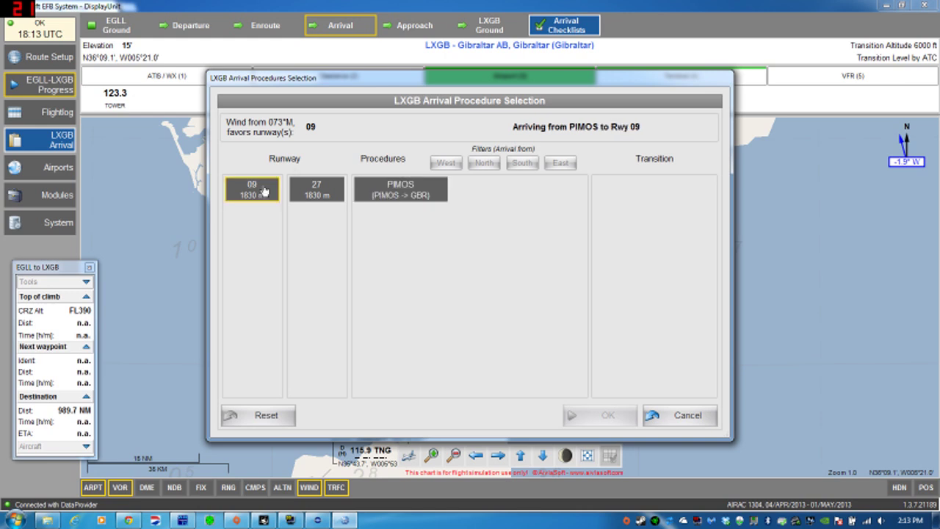
pyautogui.click(400, 193)
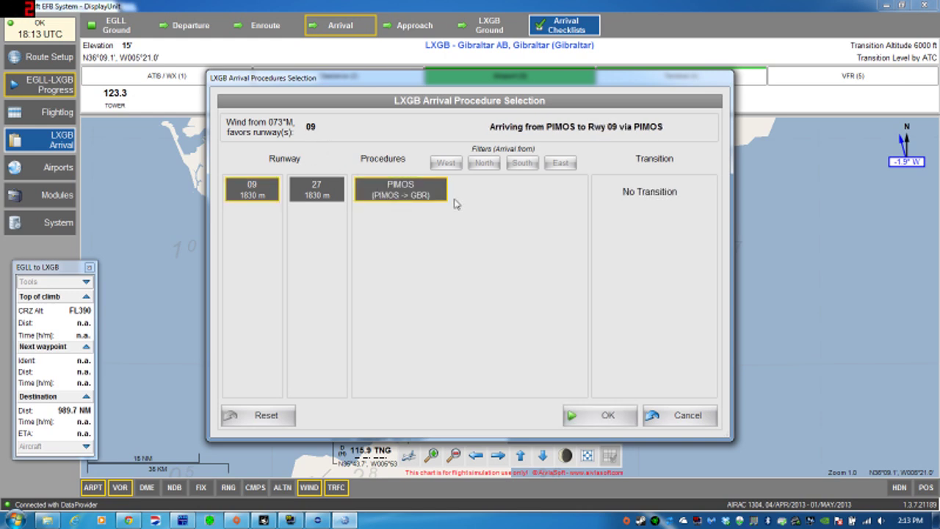
pyautogui.click(606, 426)
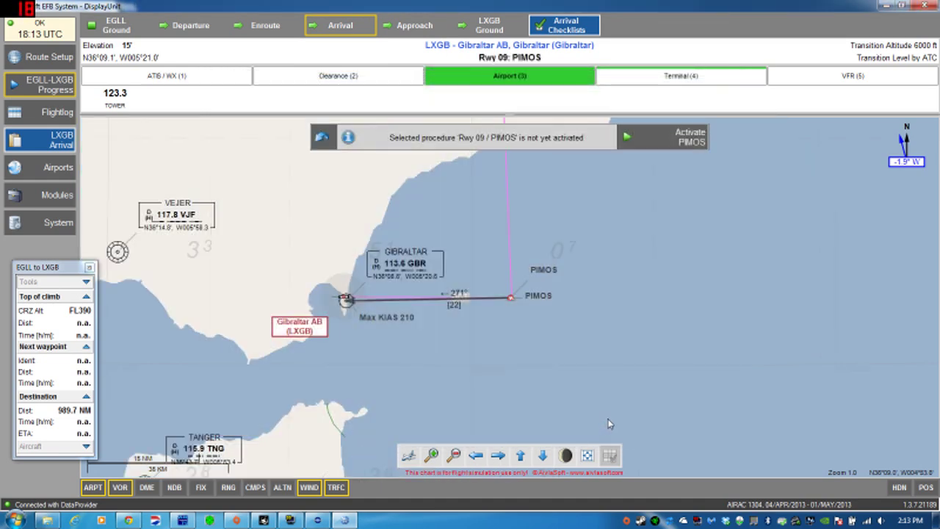
pyautogui.click(674, 138)
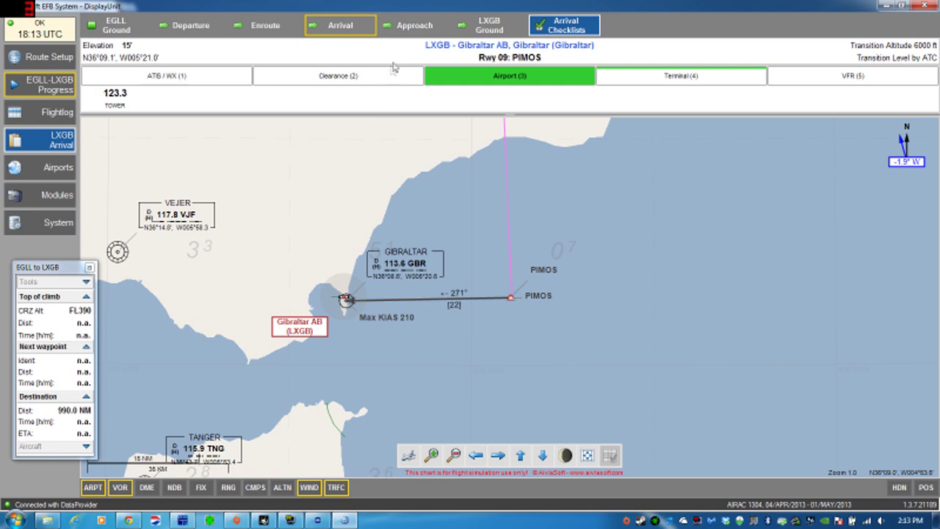
# Check the LXGB approach chart for a selectable approach procedure and return to the arrival chart
pyautogui.click(409, 34)
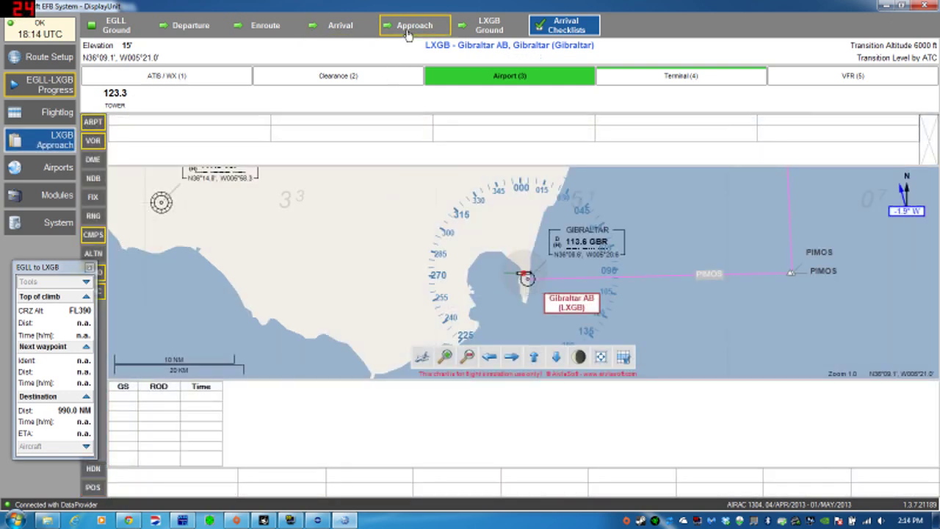
pyautogui.click(56, 138)
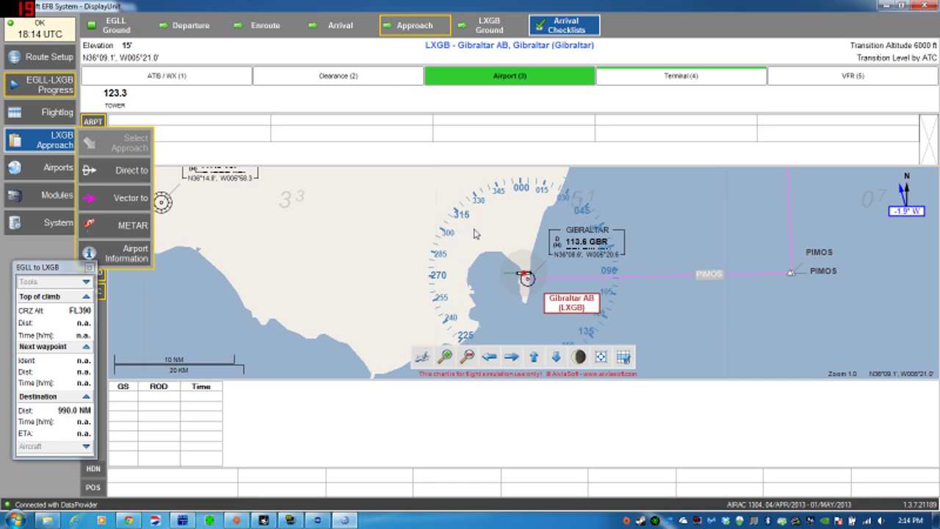
pyautogui.click(352, 33)
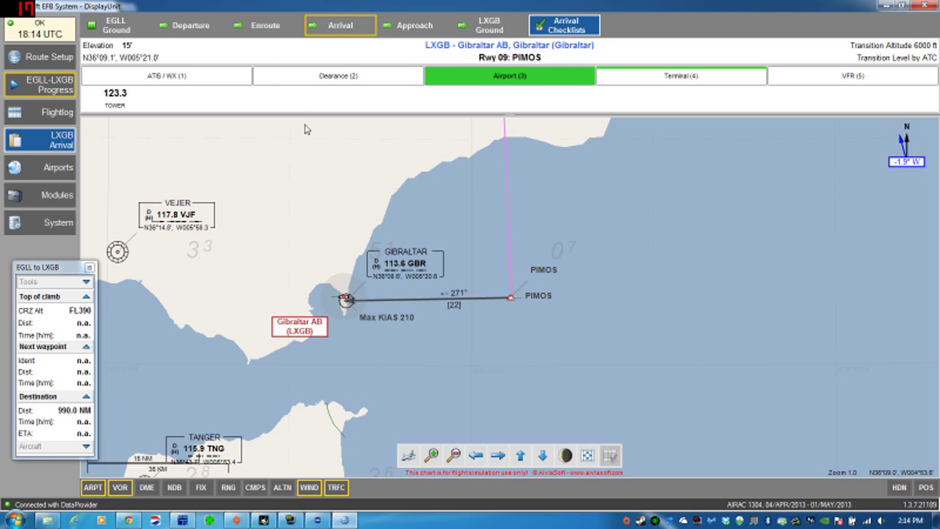
# Examine the PIMOS arrival leg into LXGB and its surroundings on the arrival chart at wider and closer scales
pyautogui.click(455, 455)
pyautogui.click(455, 455)
pyautogui.click(454, 455)
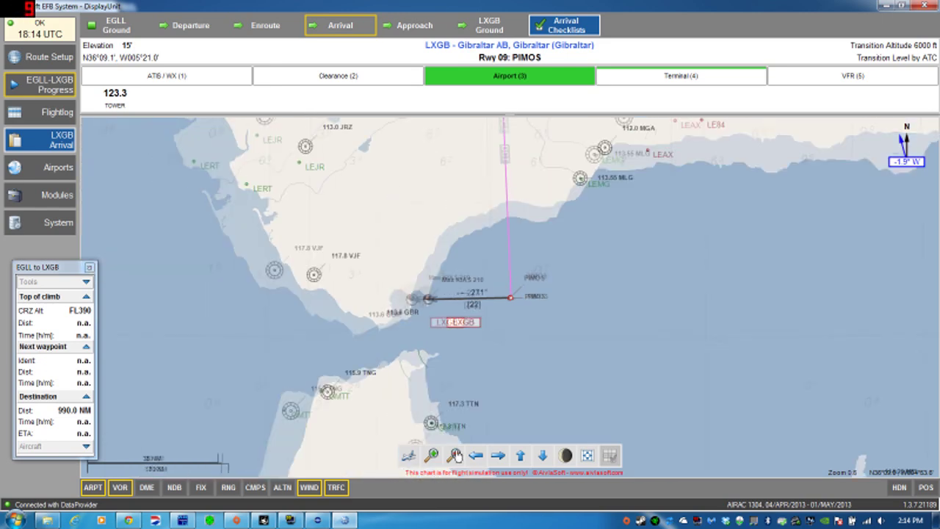
pyautogui.click(455, 456)
pyautogui.click(454, 455)
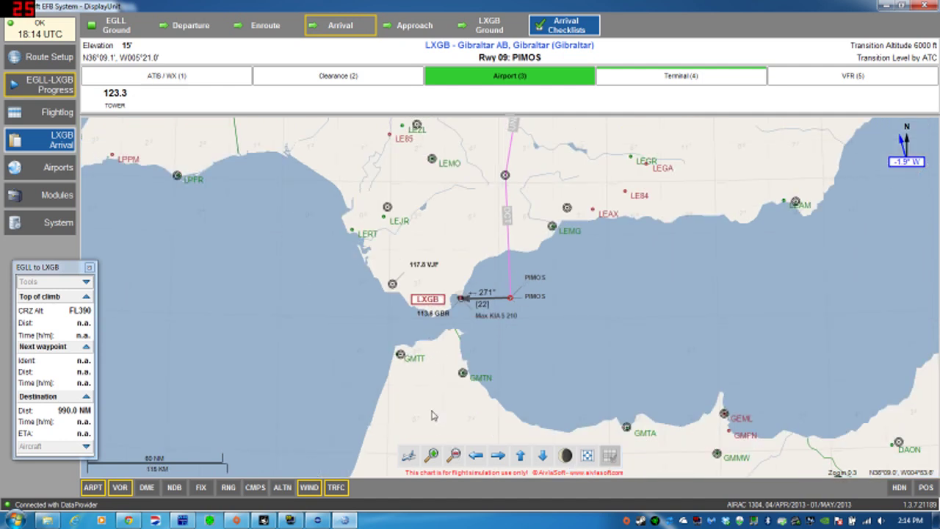
pyautogui.click(436, 457)
pyautogui.click(435, 456)
pyautogui.click(433, 455)
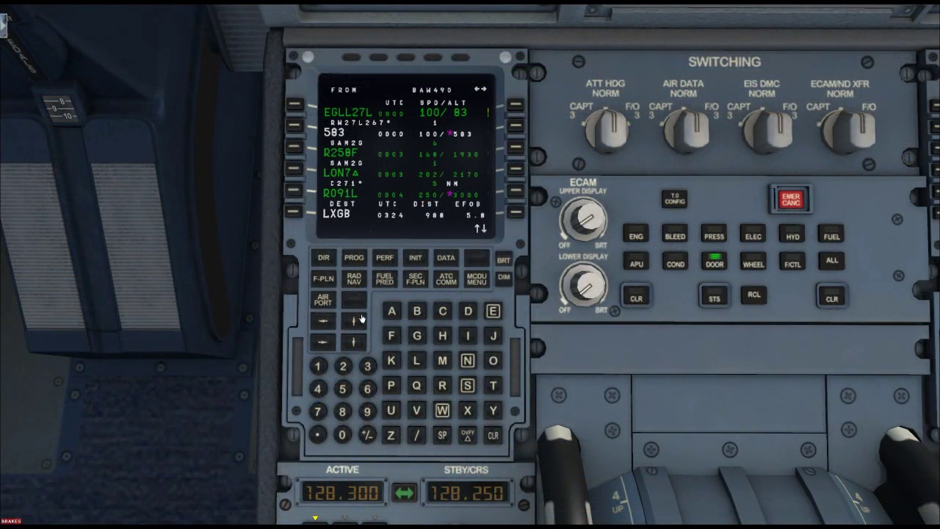
# Switch to the A320 MCDU in Flight Simulator X and advance through the flight plan from the SAM2G departure along UN621
pyautogui.click(355, 323)
pyautogui.click(355, 323)
pyautogui.click(355, 323)
pyautogui.click(354, 323)
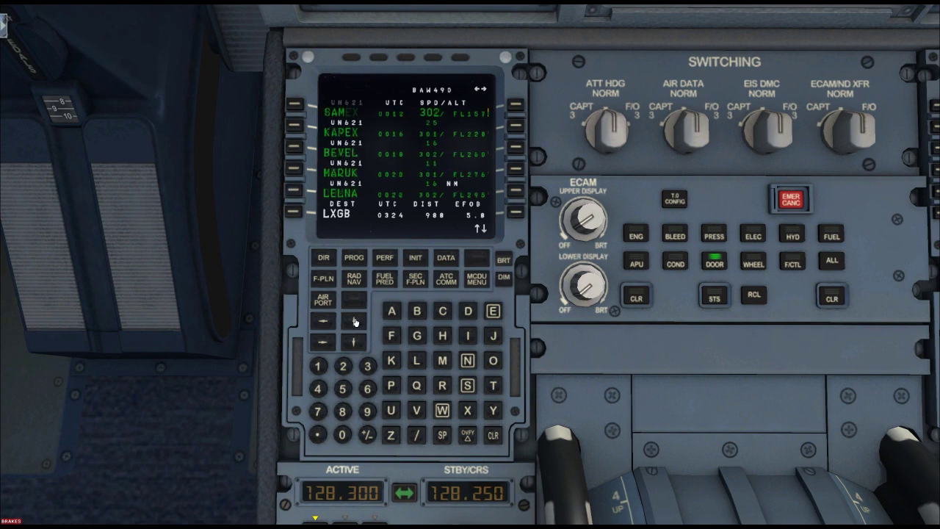